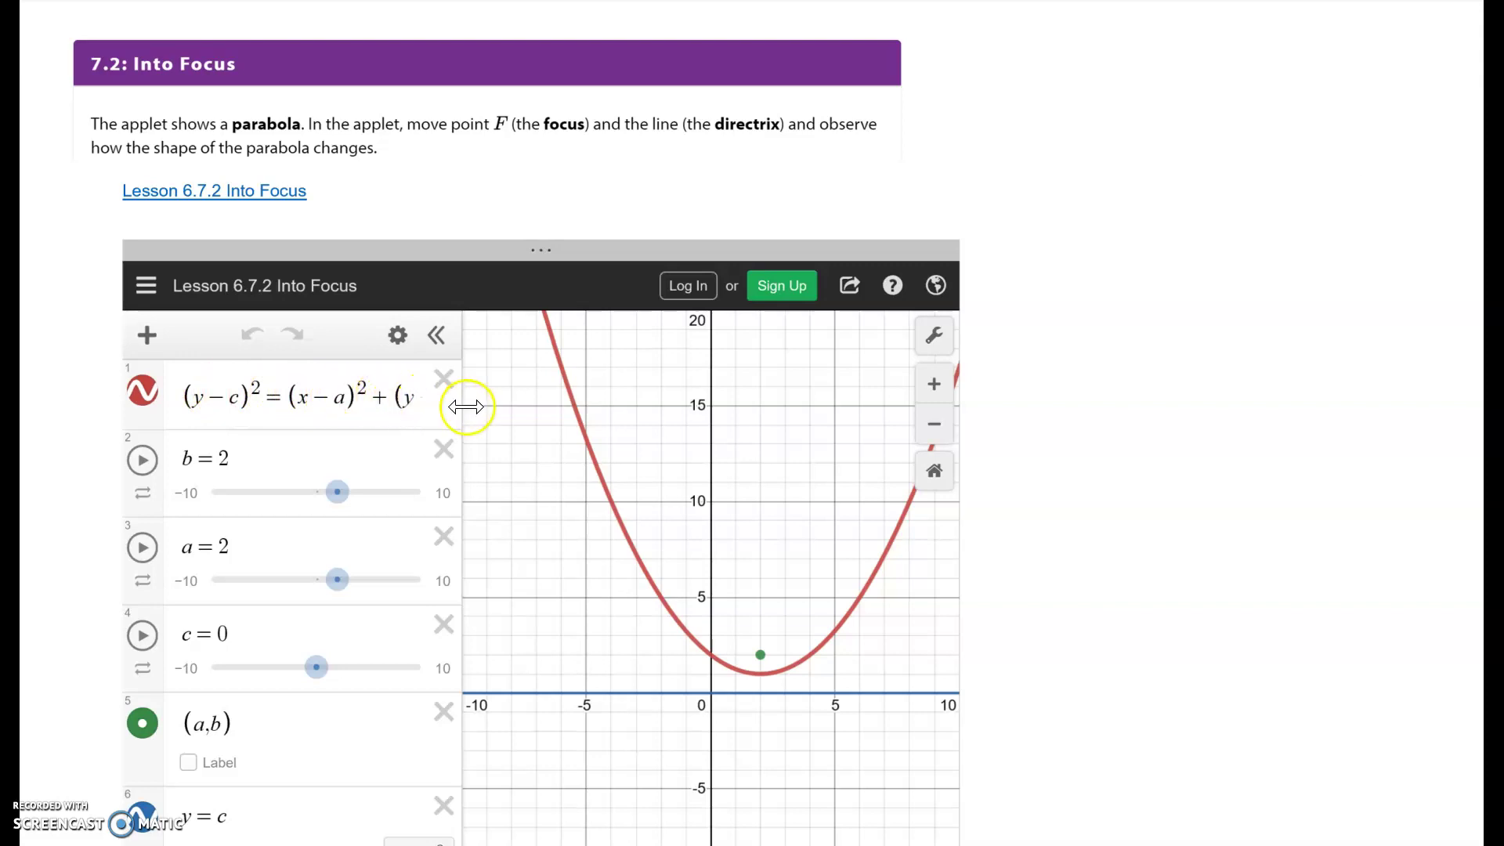
Resize the expression list to read the full parabola equation, and examine the effect of the c, b and a sliders
drag(508, 405, 583, 414)
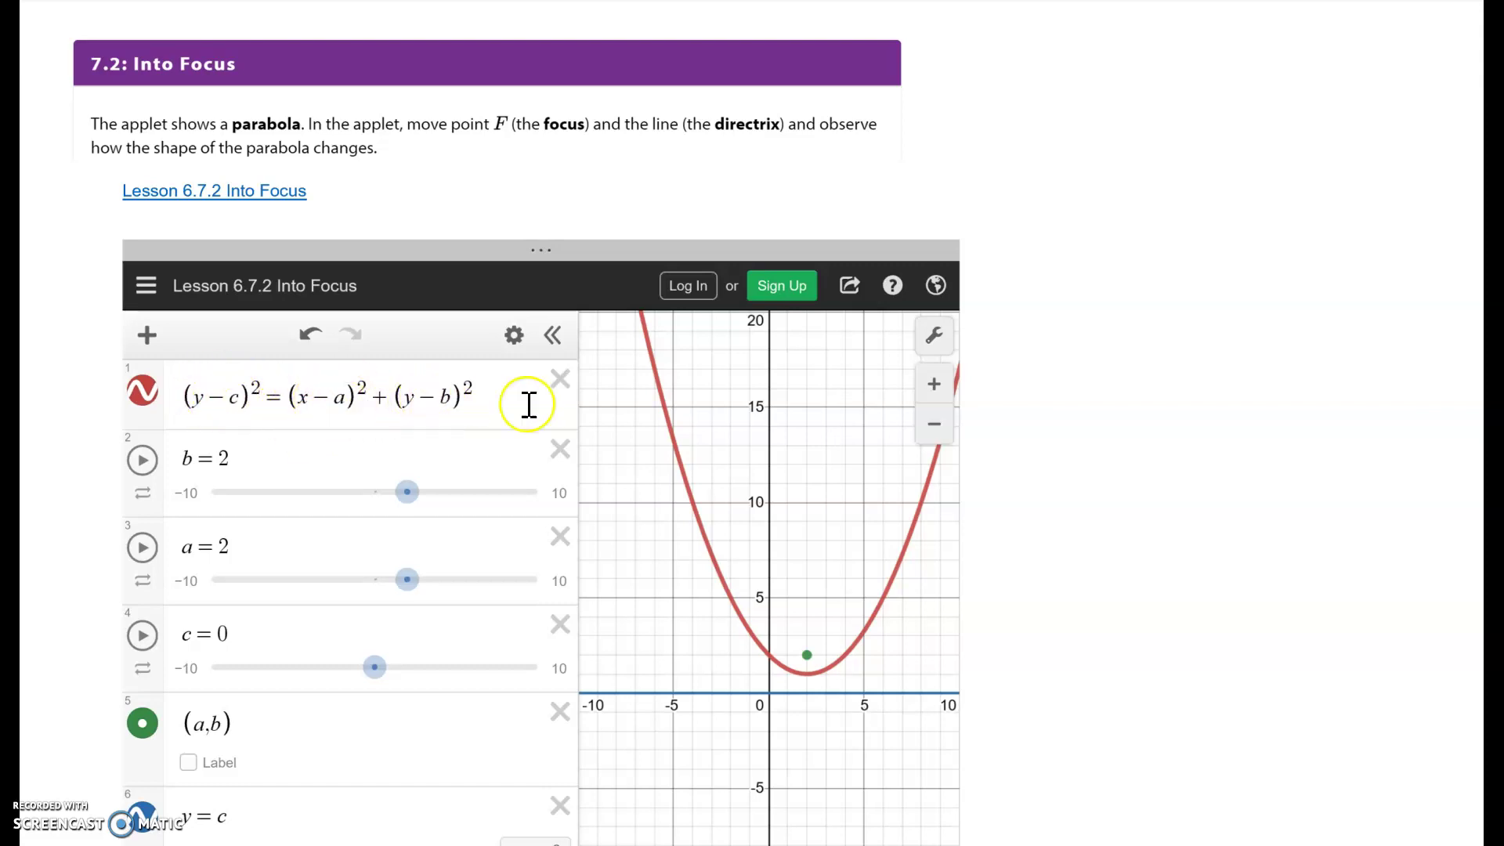
drag(581, 407, 405, 416)
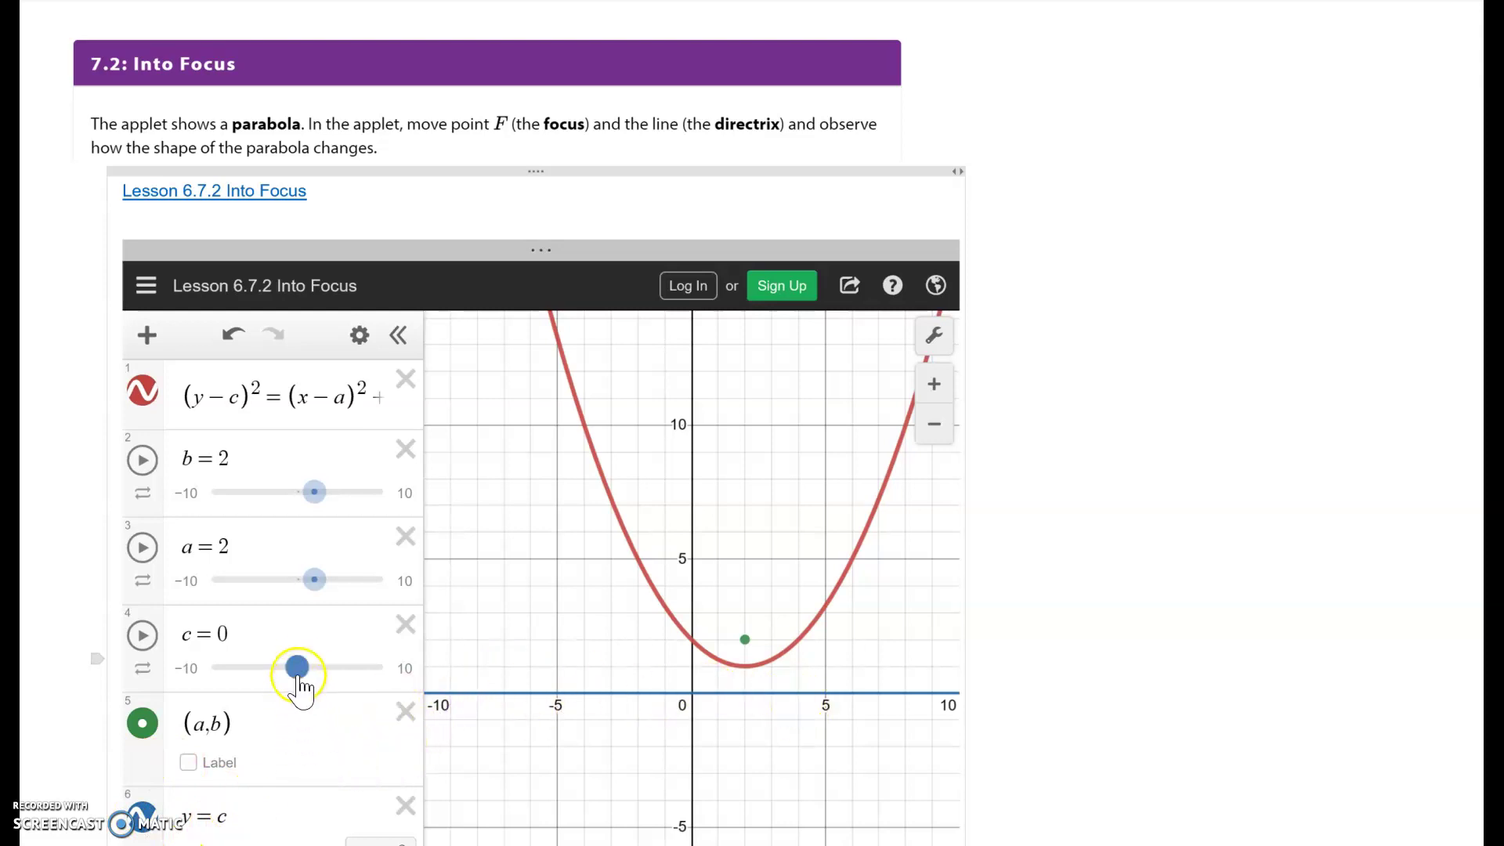
mouse_move(305, 680)
mouse_down()
mouse_move(260, 683)
mouse_move(303, 672)
mouse_up()
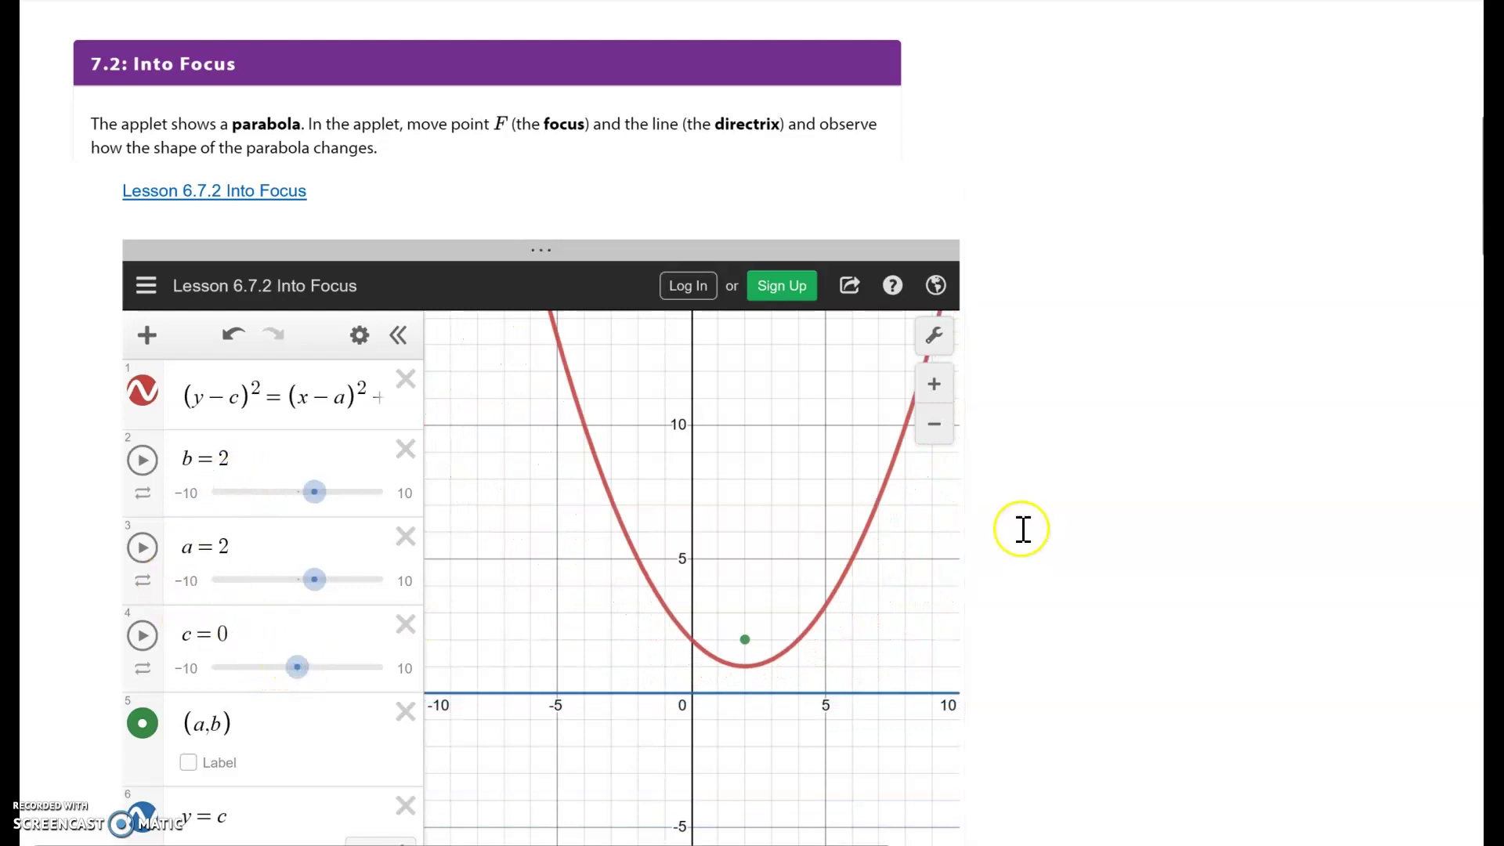
click(315, 492)
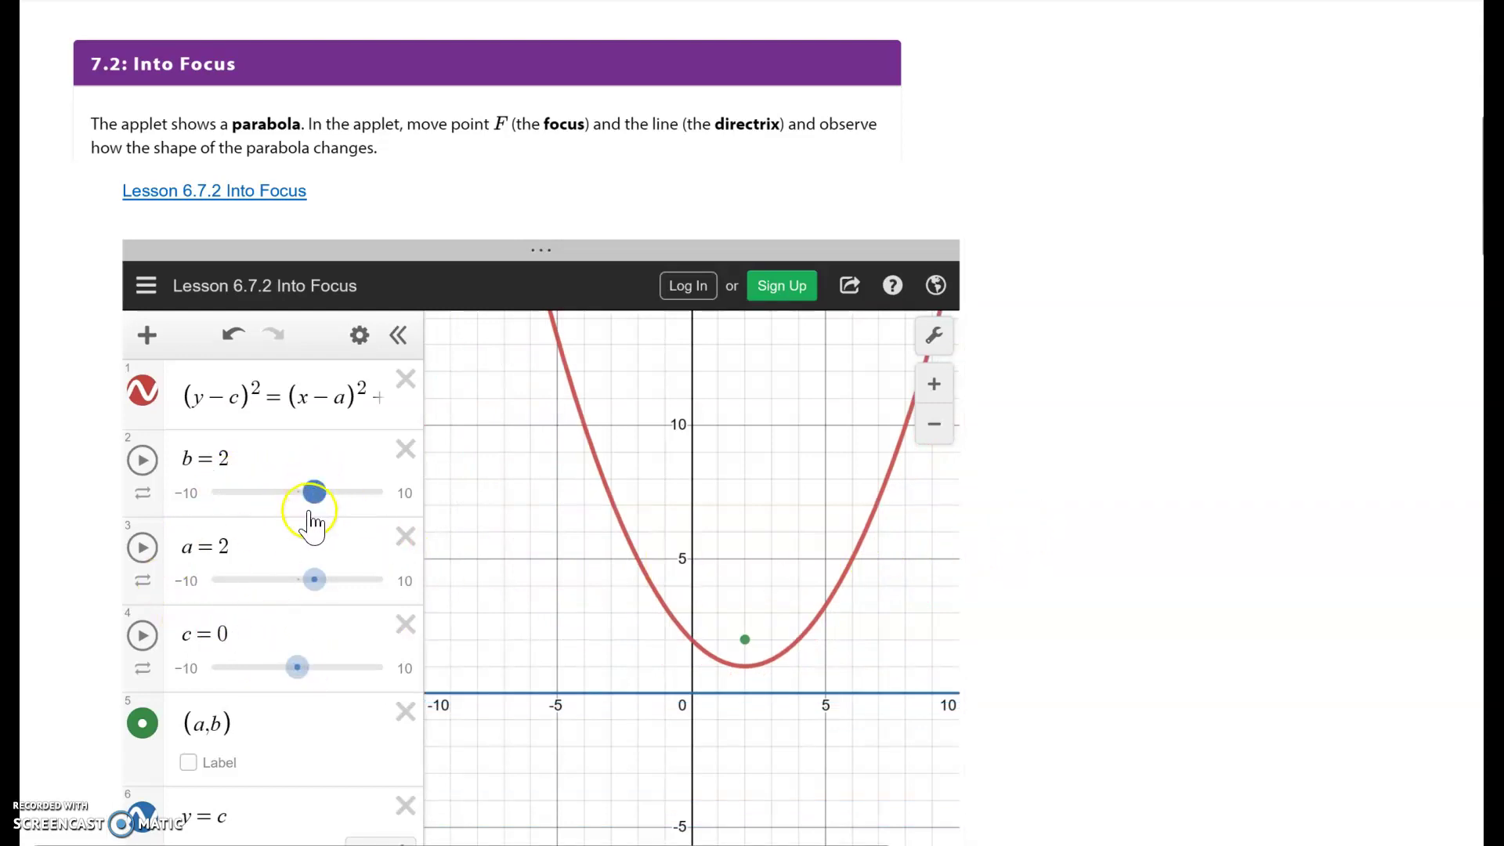
mouse_move(313, 493)
mouse_down()
mouse_move(372, 493)
mouse_move(314, 492)
mouse_up()
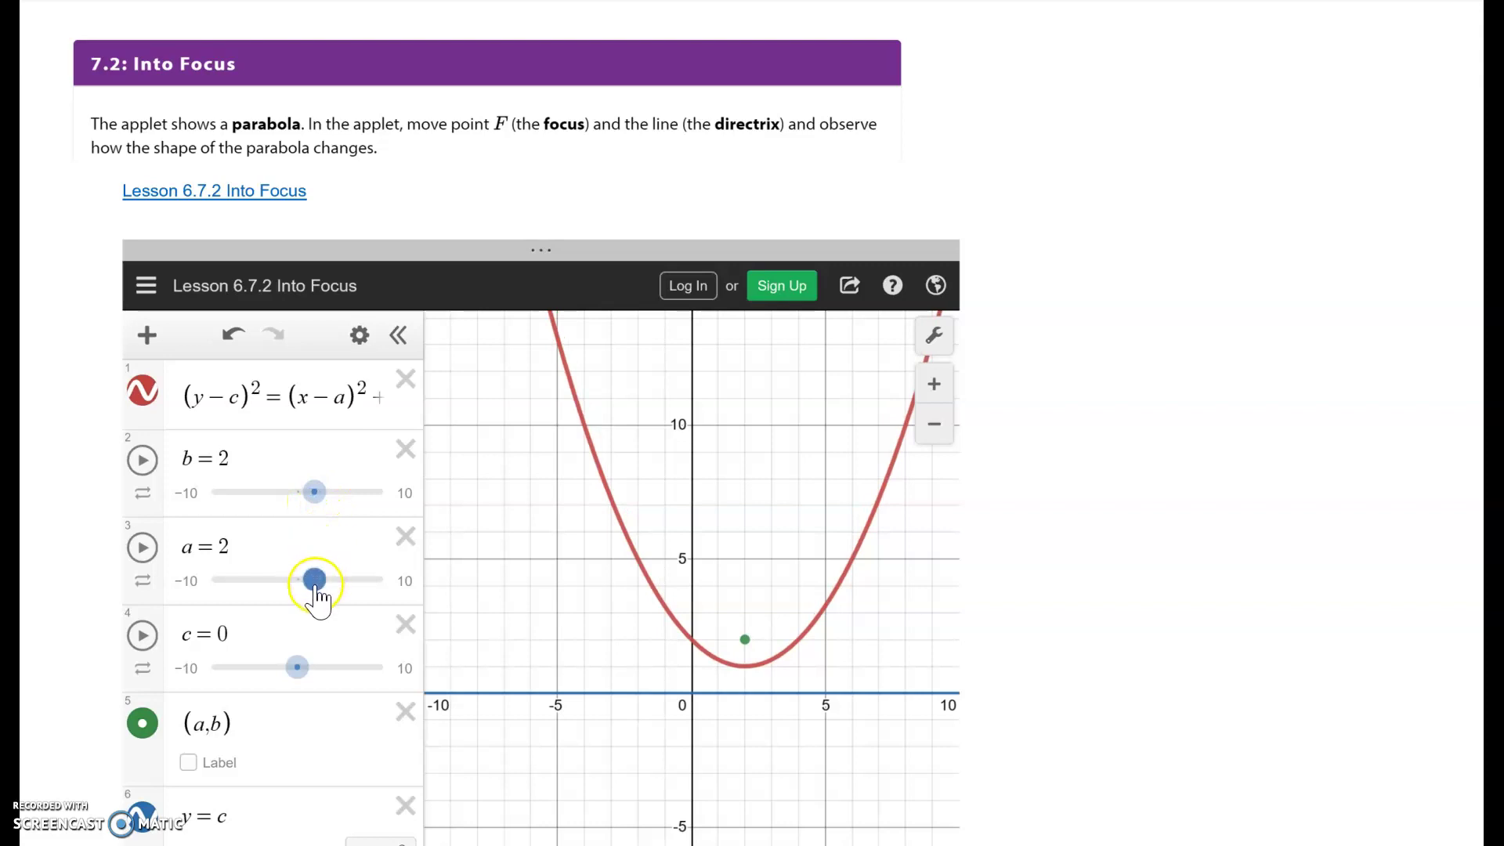
mouse_move(316, 587)
mouse_down()
mouse_move(369, 584)
mouse_move(214, 584)
mouse_move(384, 585)
mouse_move(317, 584)
mouse_up()
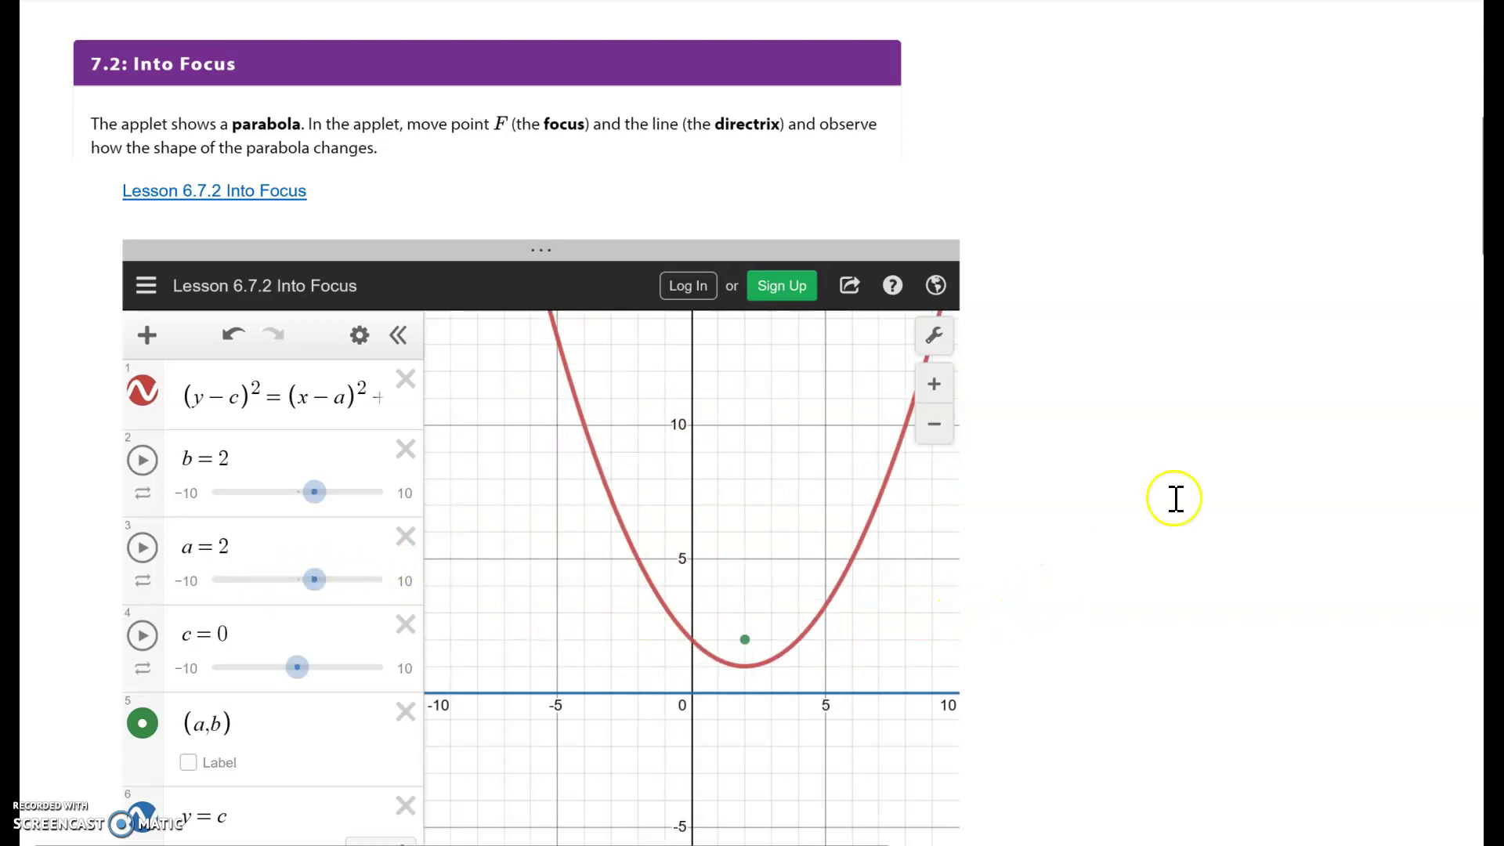
Show the coordinate label of the focus point (a,b) and raise b above its starting value, ending at 2.6
scroll(1187, 493, down, 2)
scroll(1187, 494, down, 4)
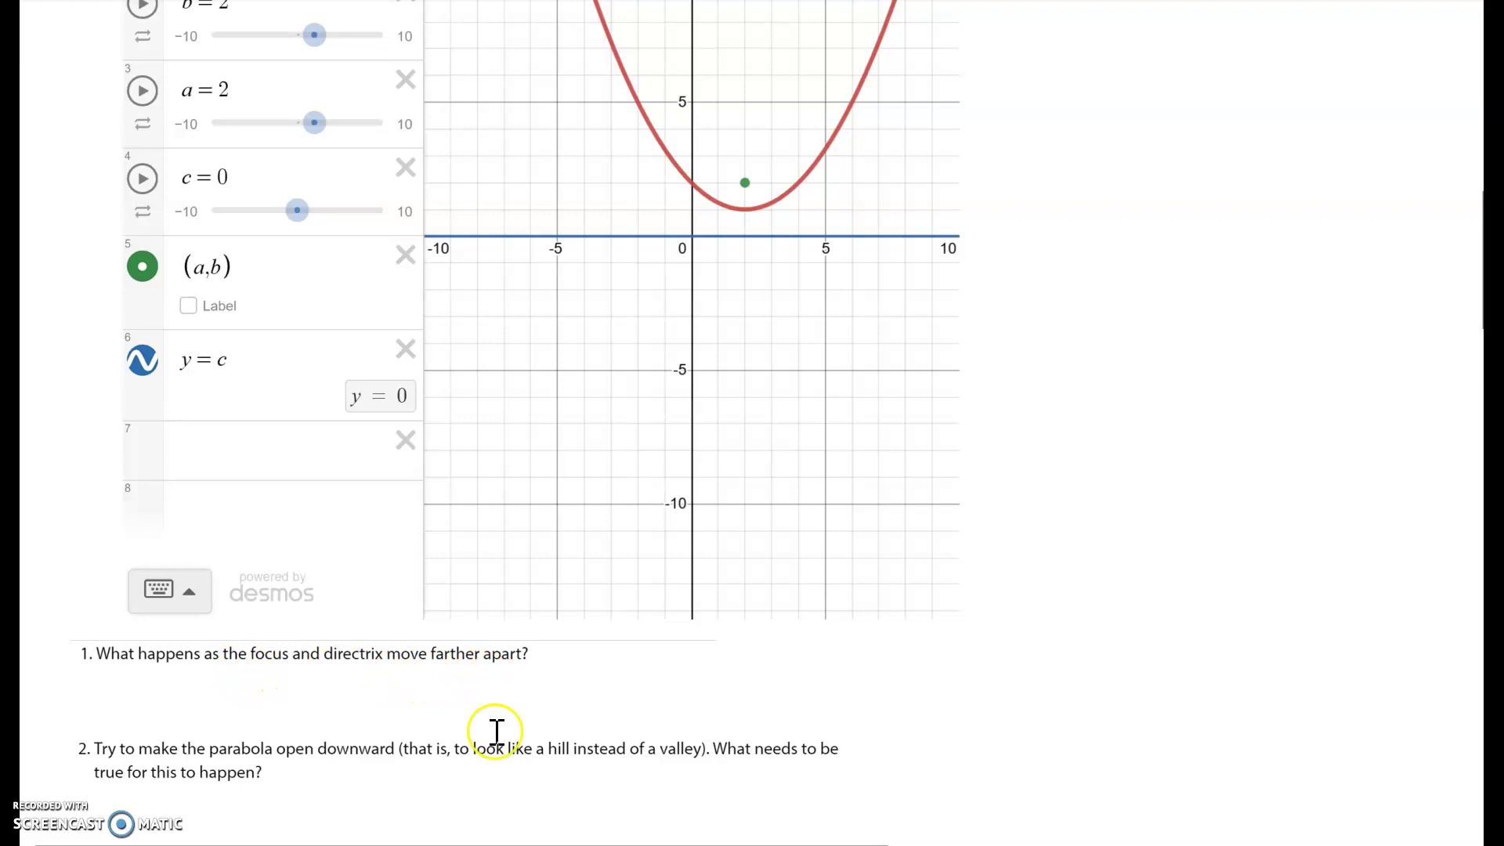
scroll(1191, 614, up, 4)
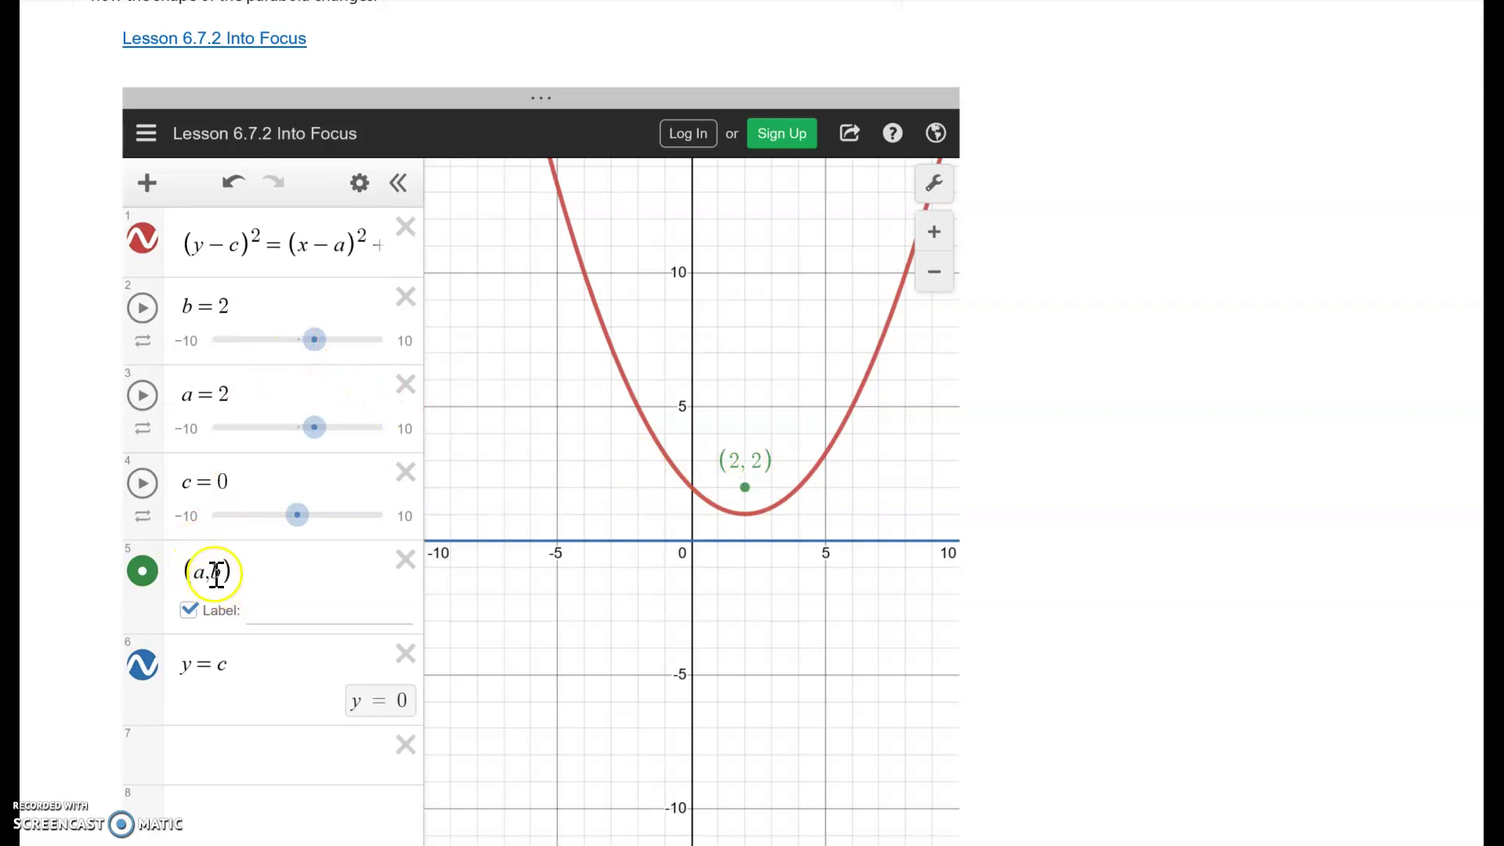
mouse_move(315, 354)
mouse_down()
mouse_move(385, 354)
mouse_move(315, 354)
mouse_move(383, 354)
mouse_move(332, 356)
mouse_up()
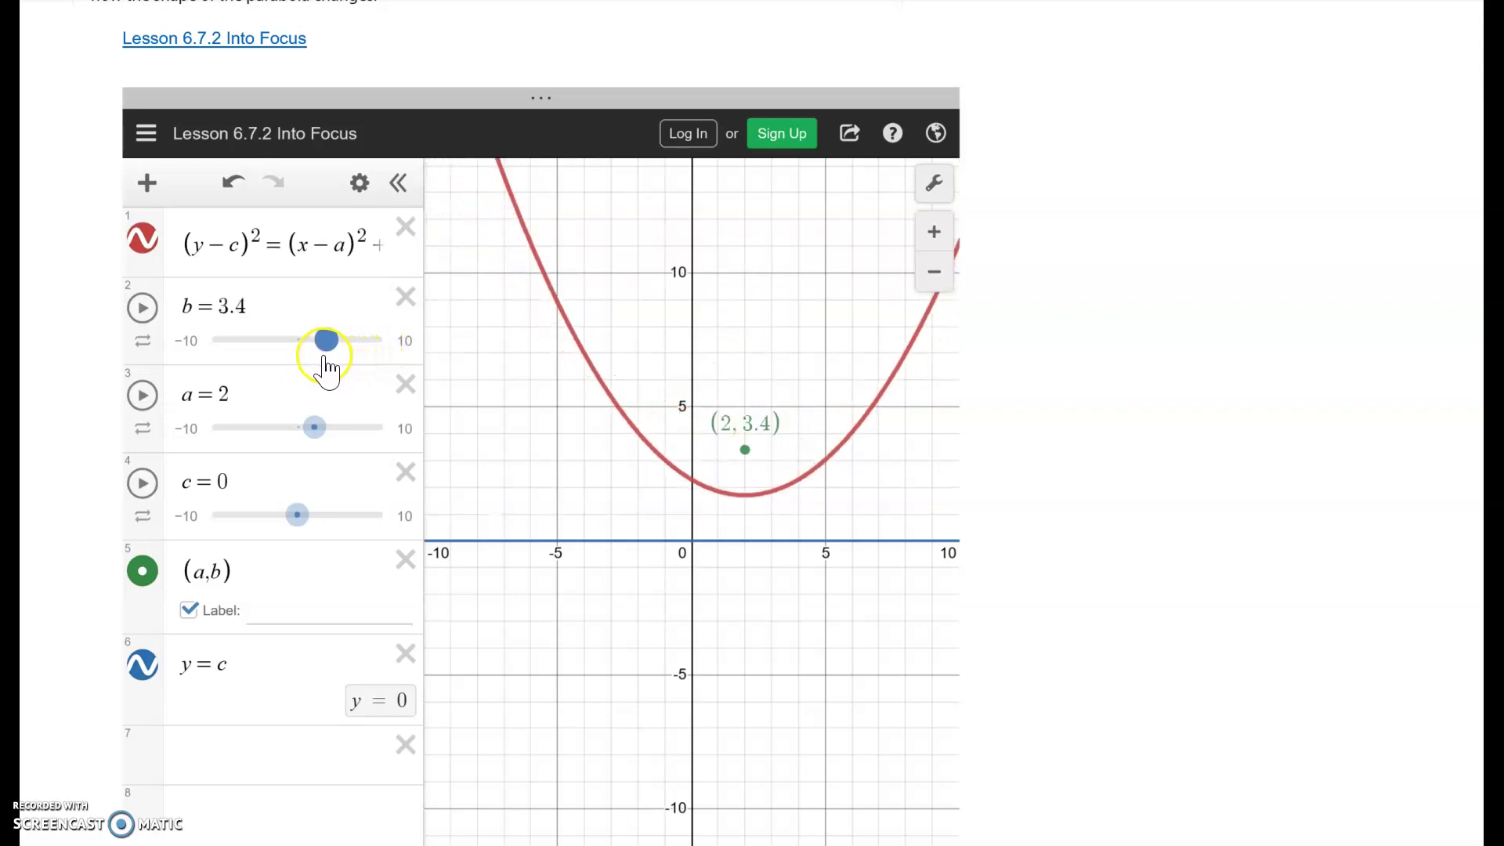
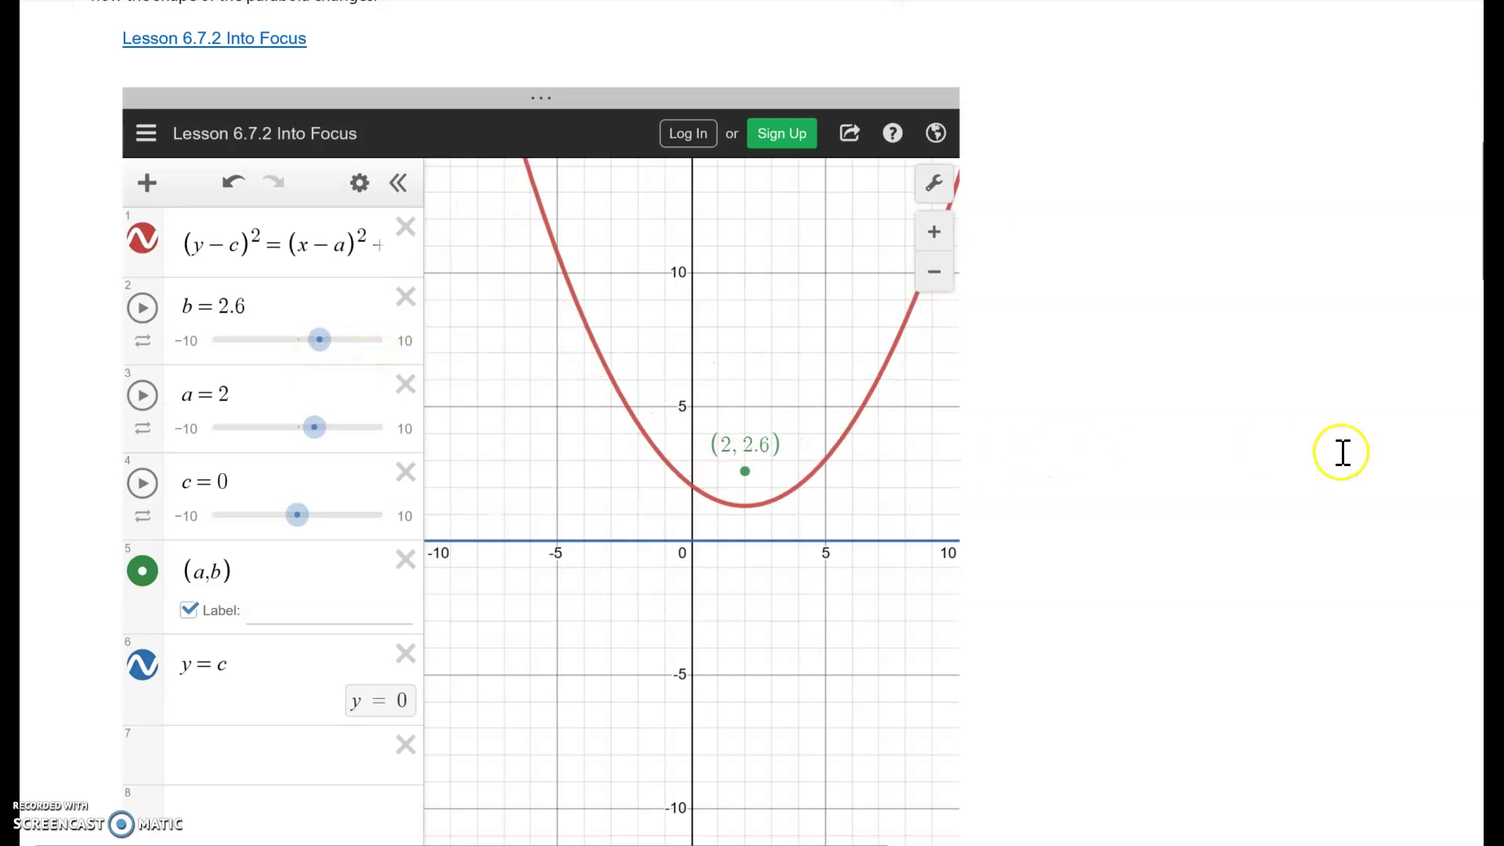
Handwrite "As the distance increases the parabola gets wider" under question 1 and underline "focus" and "directrix" in the question
scroll(1343, 453, down, 2)
scroll(1344, 453, down, 3)
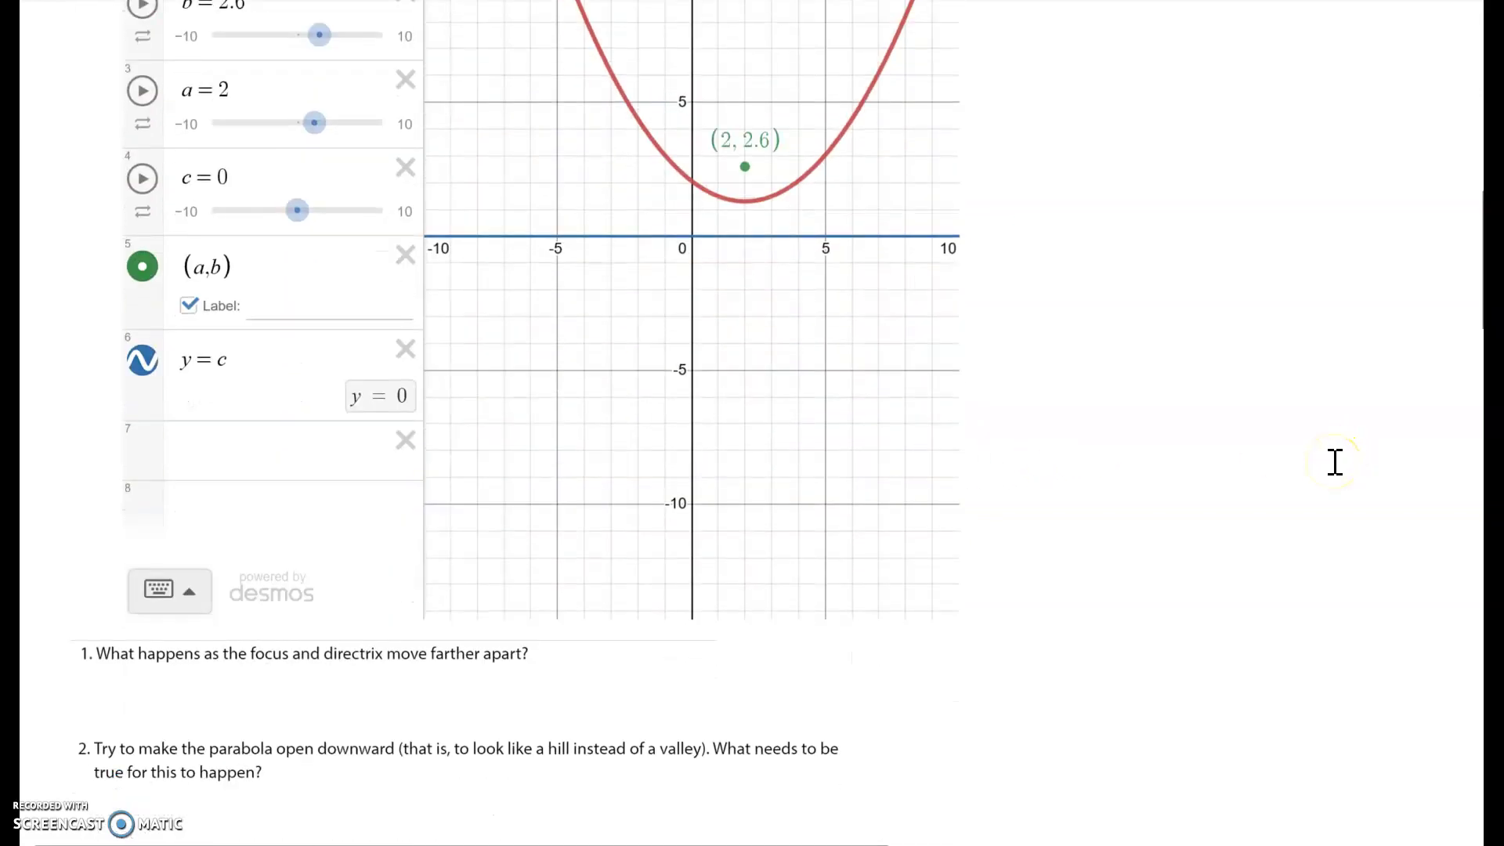
mouse_move(184, 675)
mouse_down()
mouse_move(161, 696)
mouse_move(191, 690)
mouse_up()
mouse_move(192, 683)
mouse_down()
mouse_move(198, 702)
mouse_move(247, 702)
mouse_move(268, 679)
mouse_up()
mouse_move(247, 701)
mouse_down()
mouse_move(337, 682)
mouse_move(342, 705)
mouse_up()
mouse_move(365, 679)
mouse_down()
mouse_move(381, 704)
mouse_move(583, 689)
mouse_up()
drag(331, 666, 362, 662)
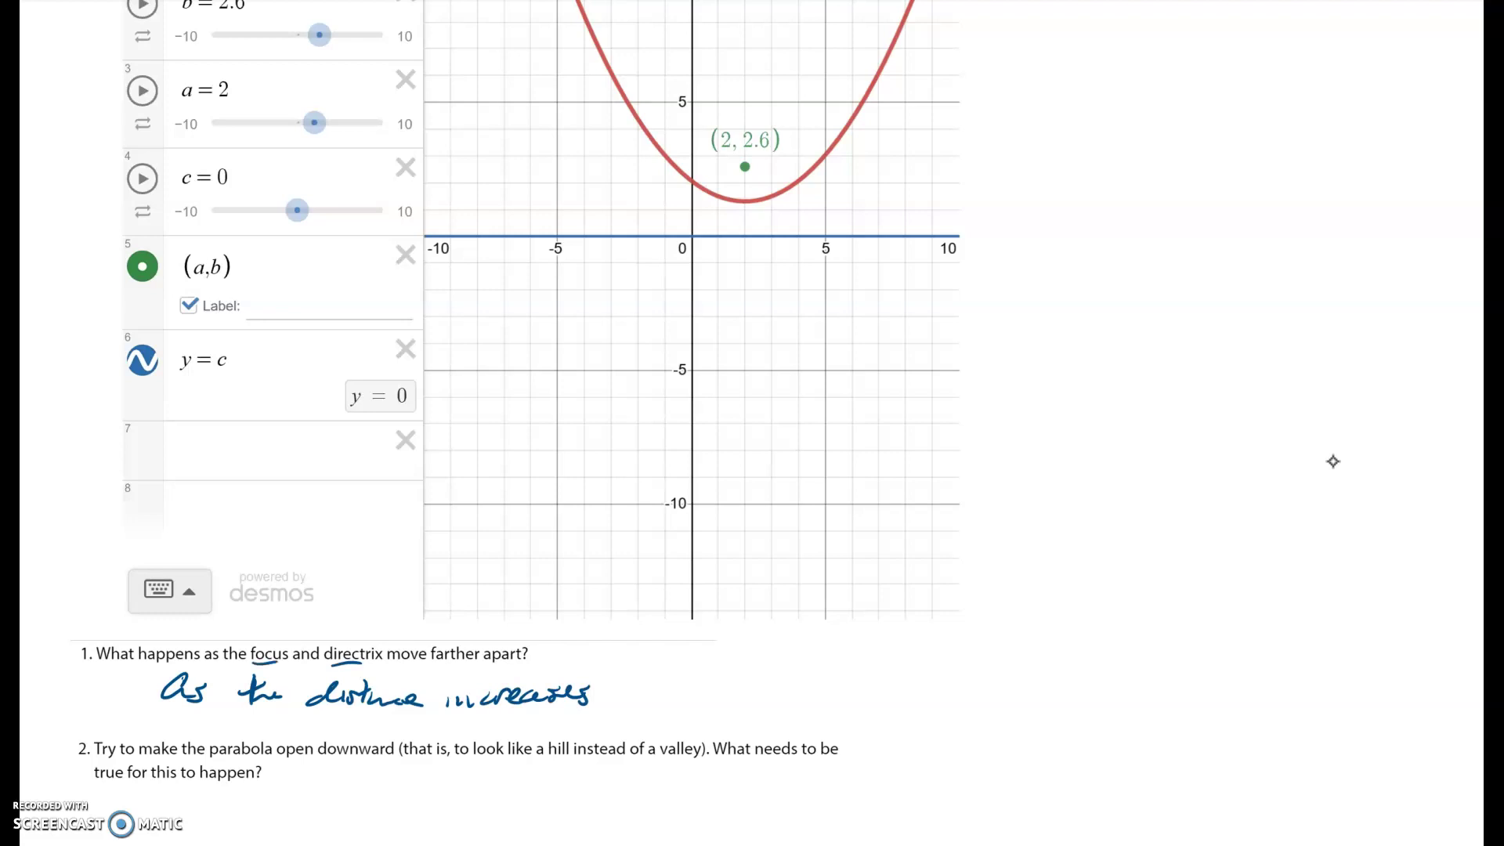
mouse_move(625, 672)
mouse_down()
mouse_move(687, 719)
mouse_move(738, 690)
mouse_move(794, 705)
mouse_up()
mouse_move(796, 702)
mouse_down()
mouse_move(849, 700)
mouse_move(832, 730)
mouse_move(889, 697)
mouse_move(899, 707)
mouse_move(900, 692)
mouse_move(973, 707)
mouse_move(1004, 690)
mouse_move(1041, 701)
mouse_up()
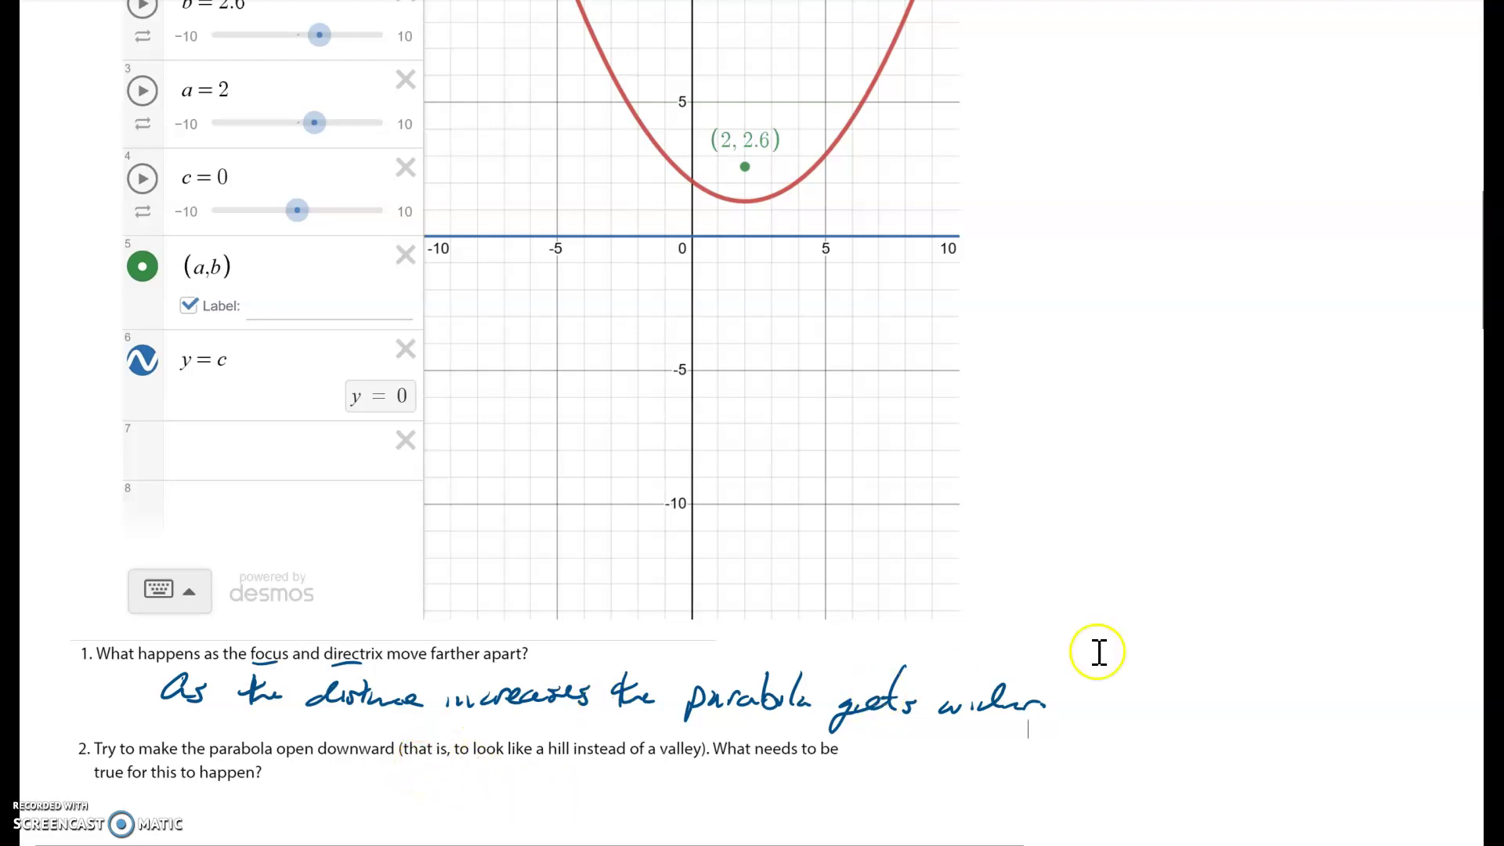
Lower b gradually through 2, 1.2 and 0 to −2.2, moving the focus below the directrix
scroll(1261, 629, up, 4)
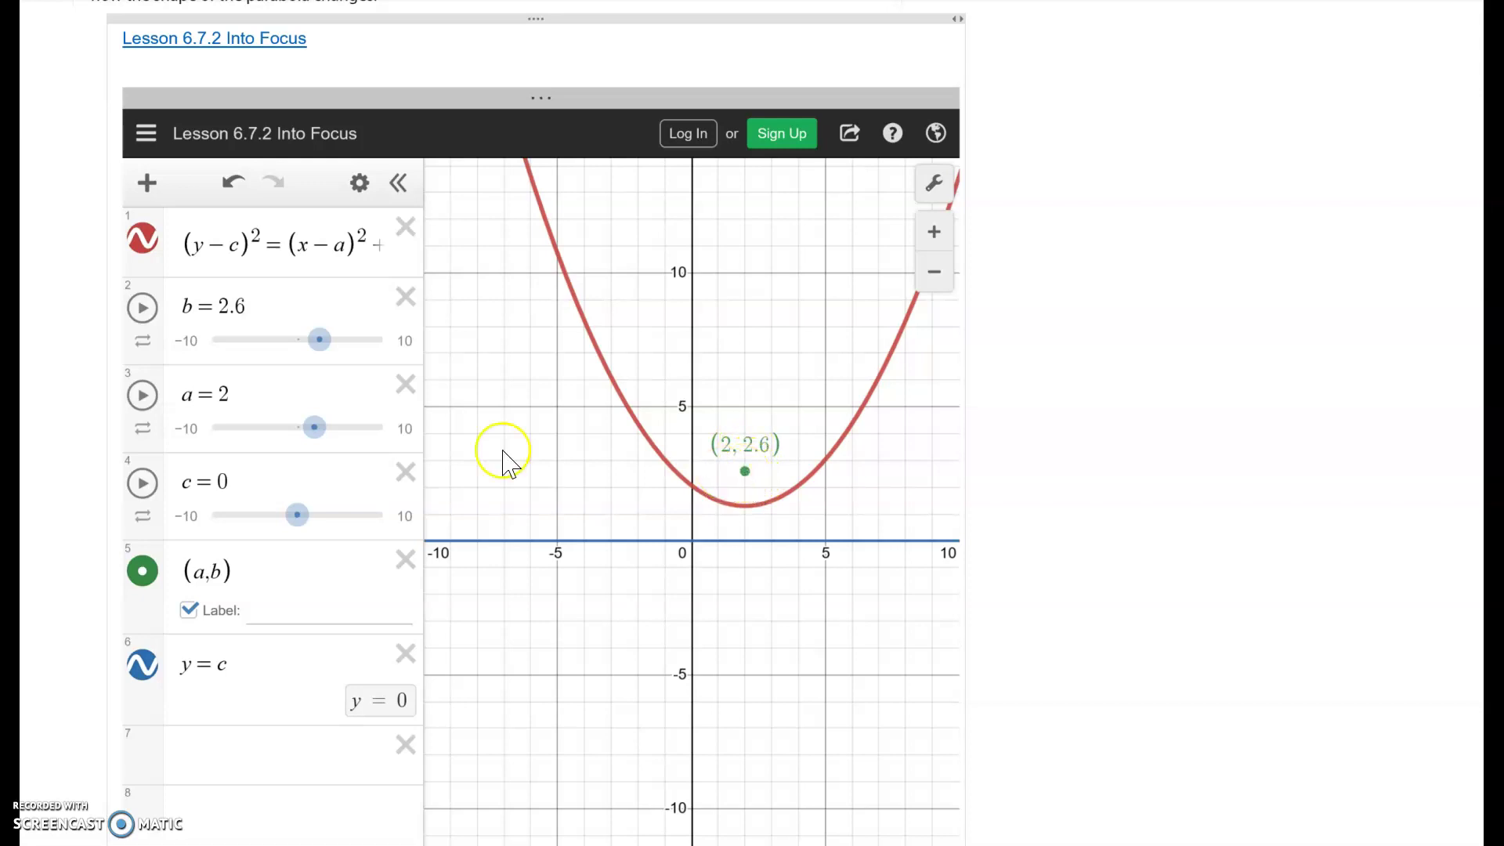
mouse_move(315, 339)
mouse_down()
mouse_move(389, 346)
mouse_move(314, 354)
mouse_up()
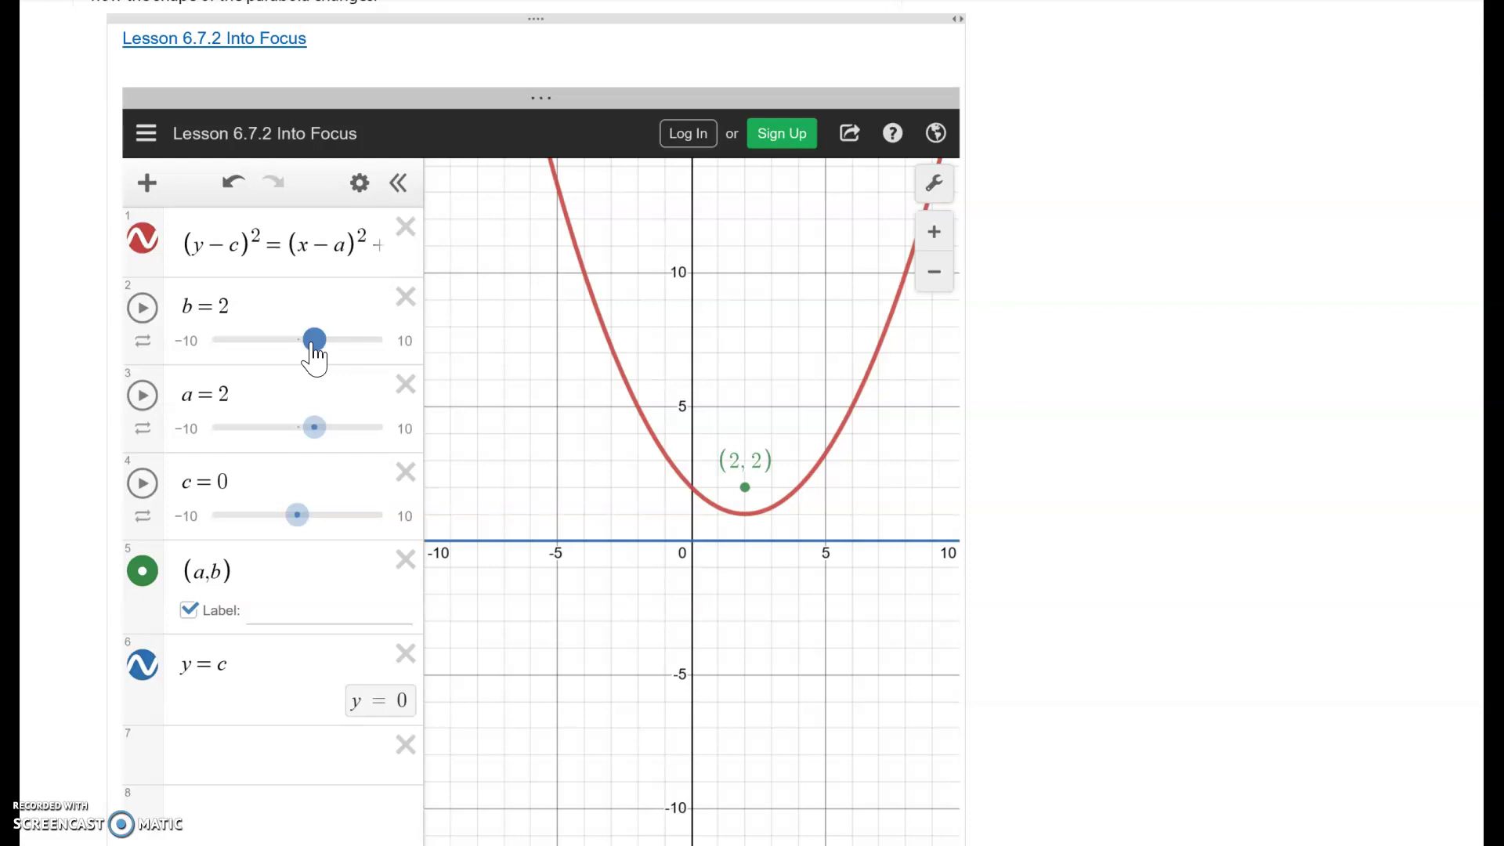
drag(314, 354, 306, 355)
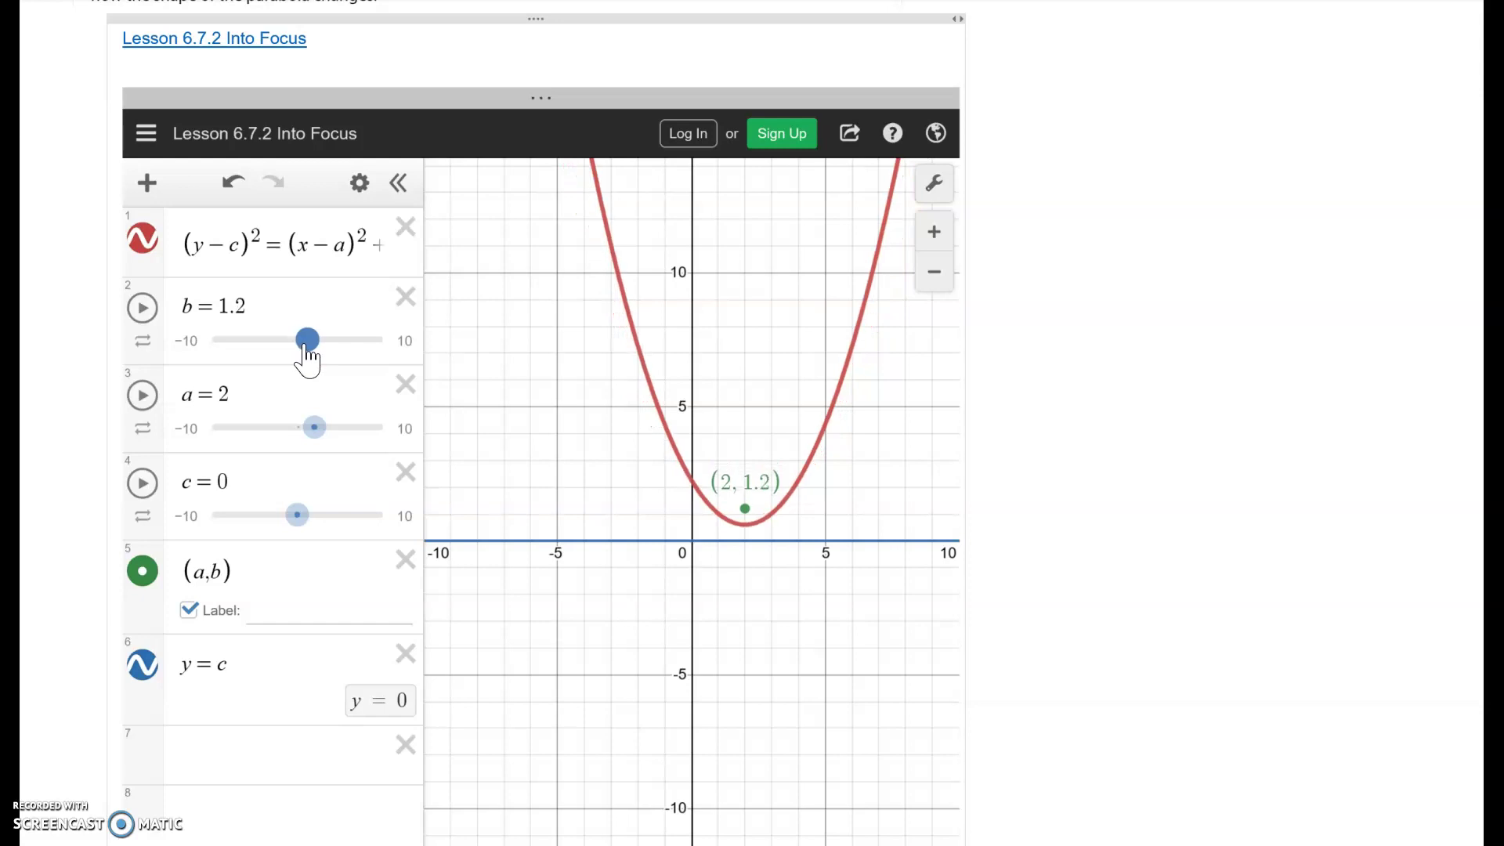
drag(306, 354, 297, 359)
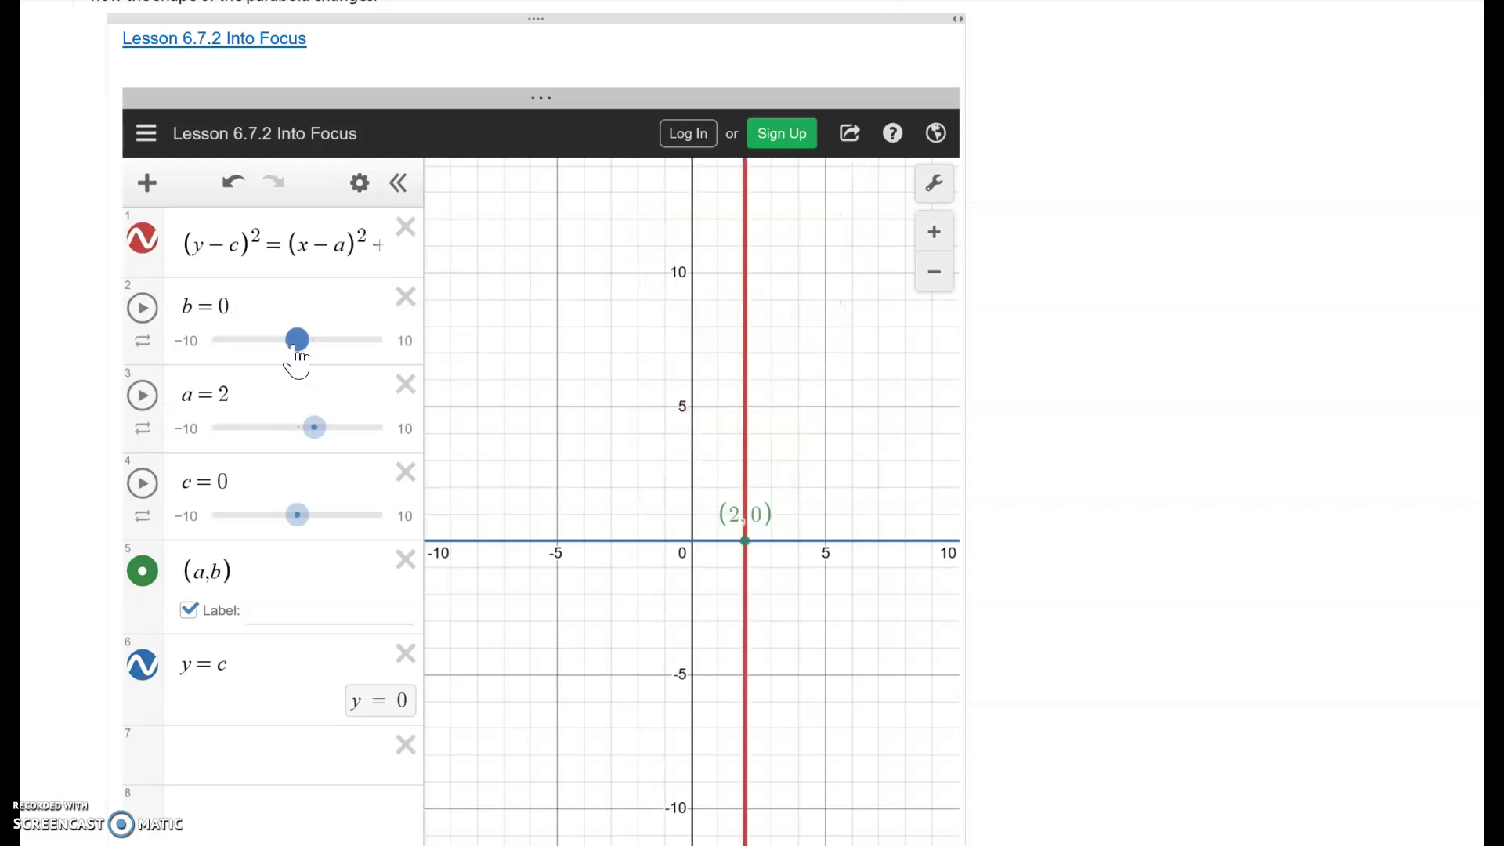
mouse_move(296, 362)
mouse_down()
mouse_move(319, 350)
mouse_move(297, 357)
mouse_up()
mouse_move(297, 357)
mouse_down()
mouse_move(248, 360)
mouse_move(305, 358)
mouse_move(276, 361)
mouse_up()
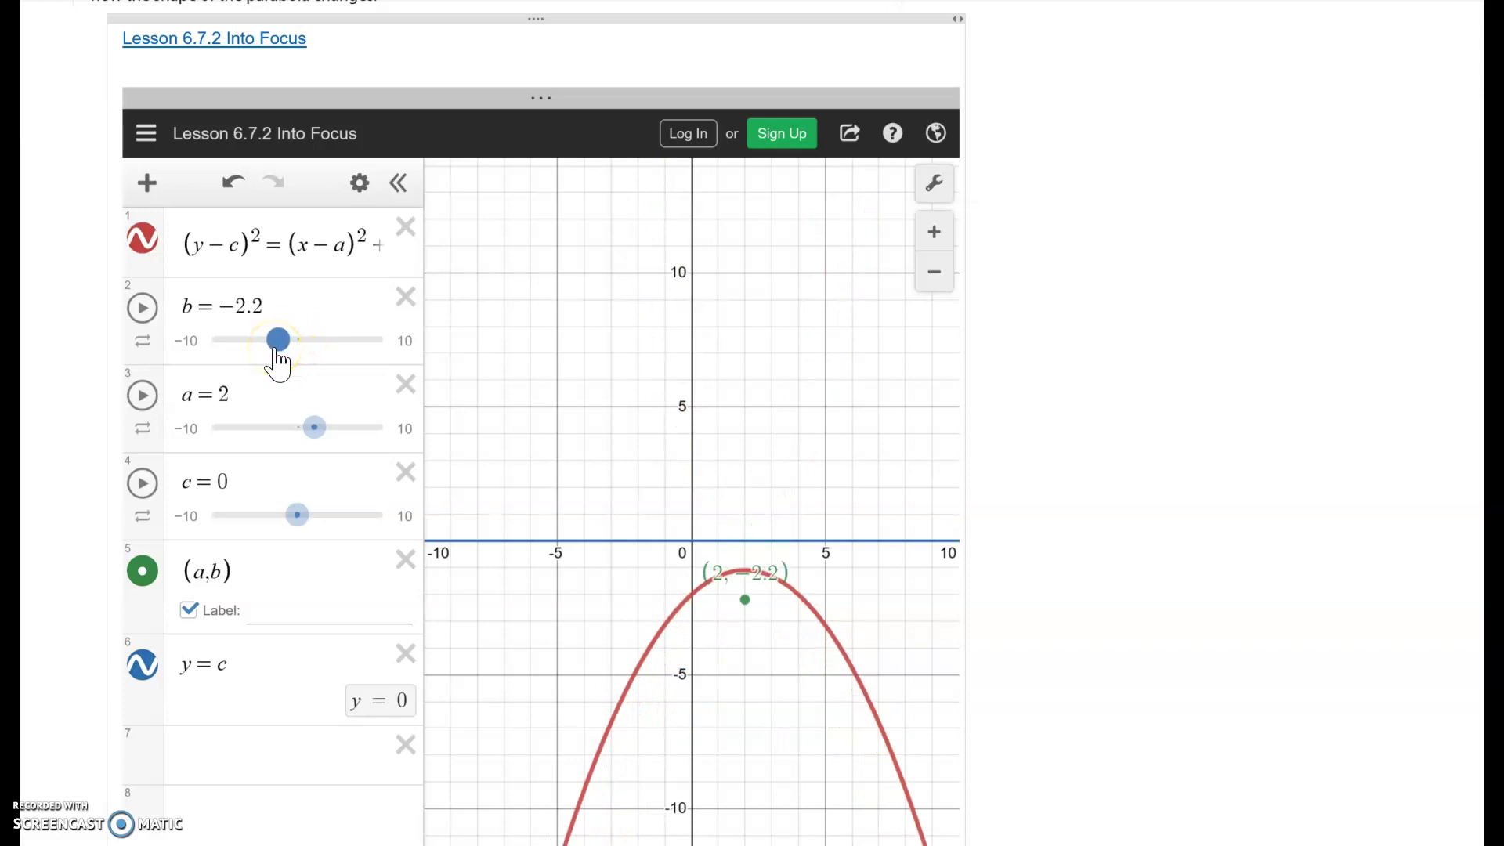
Handwrite "To make parabola open downward, the focus must be below the directrix." as the answer to question 2
scroll(1175, 436, down, 4)
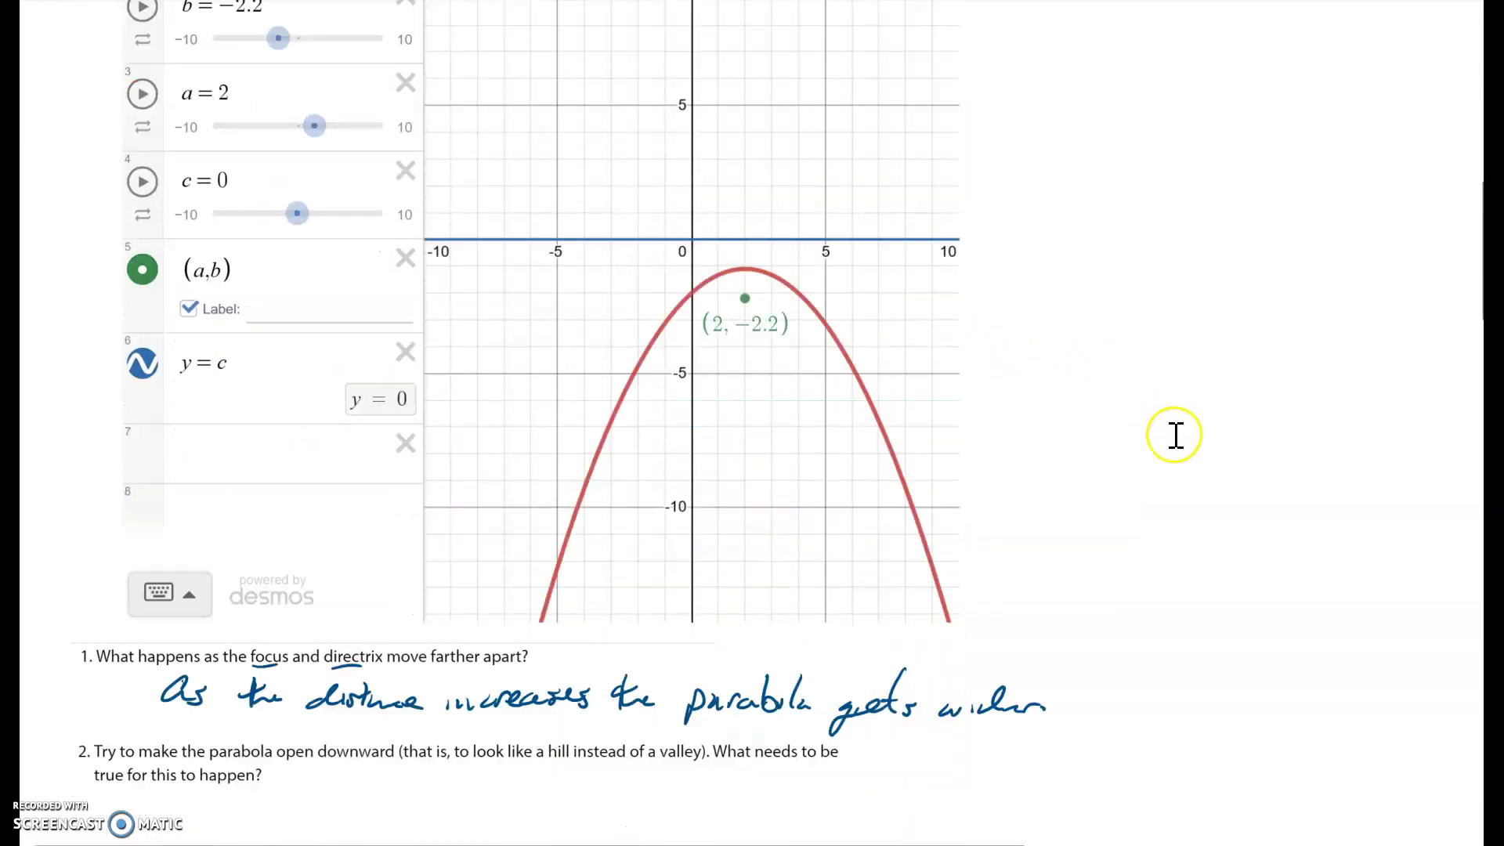
scroll(1175, 435, down, 2)
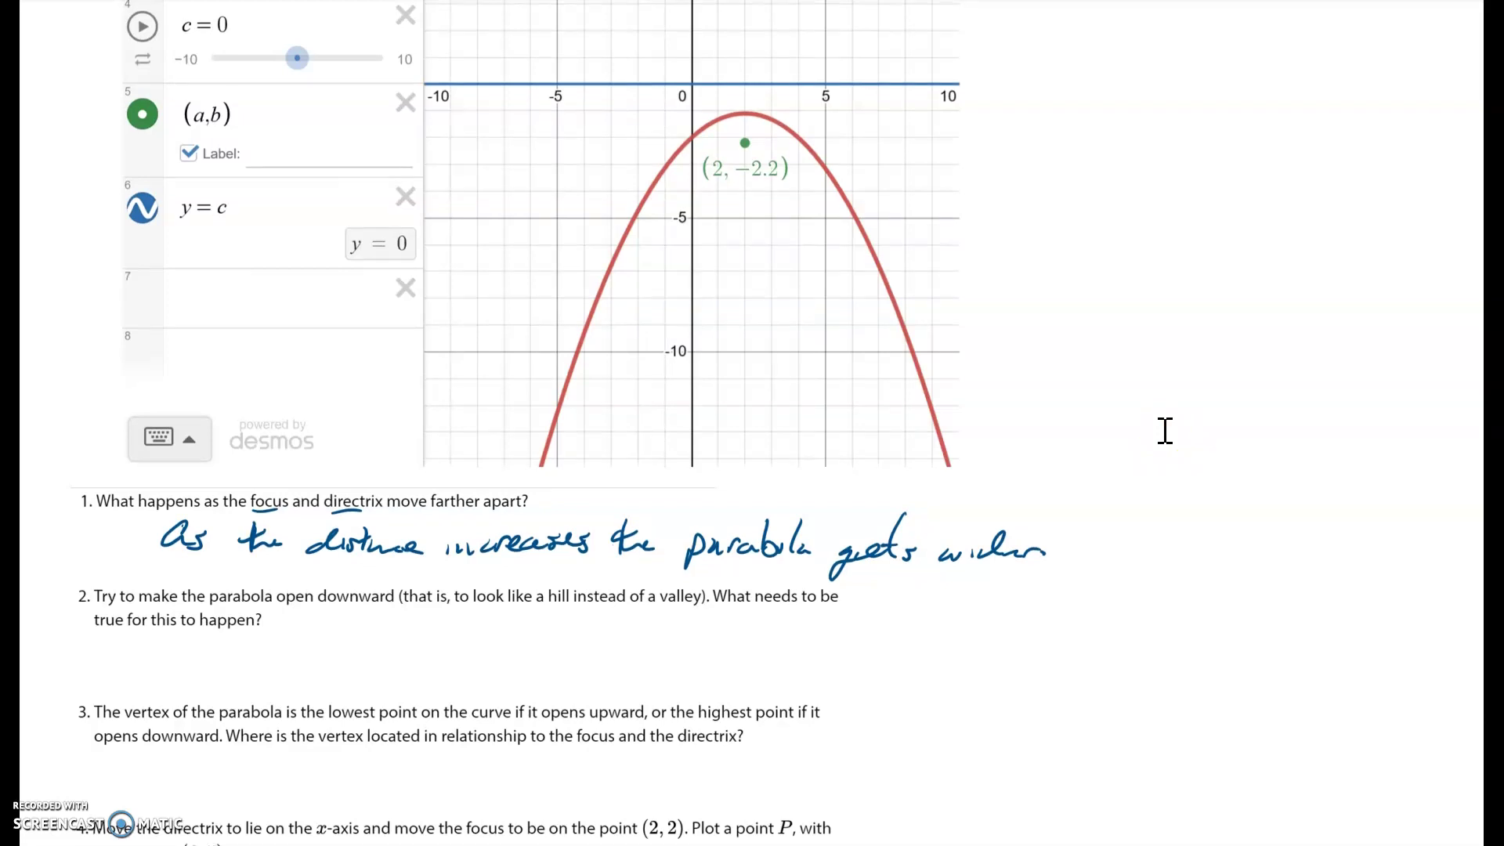
mouse_move(272, 614)
mouse_down()
mouse_move(305, 610)
mouse_move(296, 636)
mouse_move(375, 636)
mouse_move(400, 617)
mouse_move(493, 638)
mouse_move(569, 620)
mouse_move(589, 636)
mouse_move(708, 641)
mouse_move(761, 621)
mouse_move(775, 636)
mouse_move(960, 648)
mouse_up()
mouse_move(1008, 603)
mouse_down()
mouse_move(1000, 643)
mouse_move(1057, 655)
mouse_up()
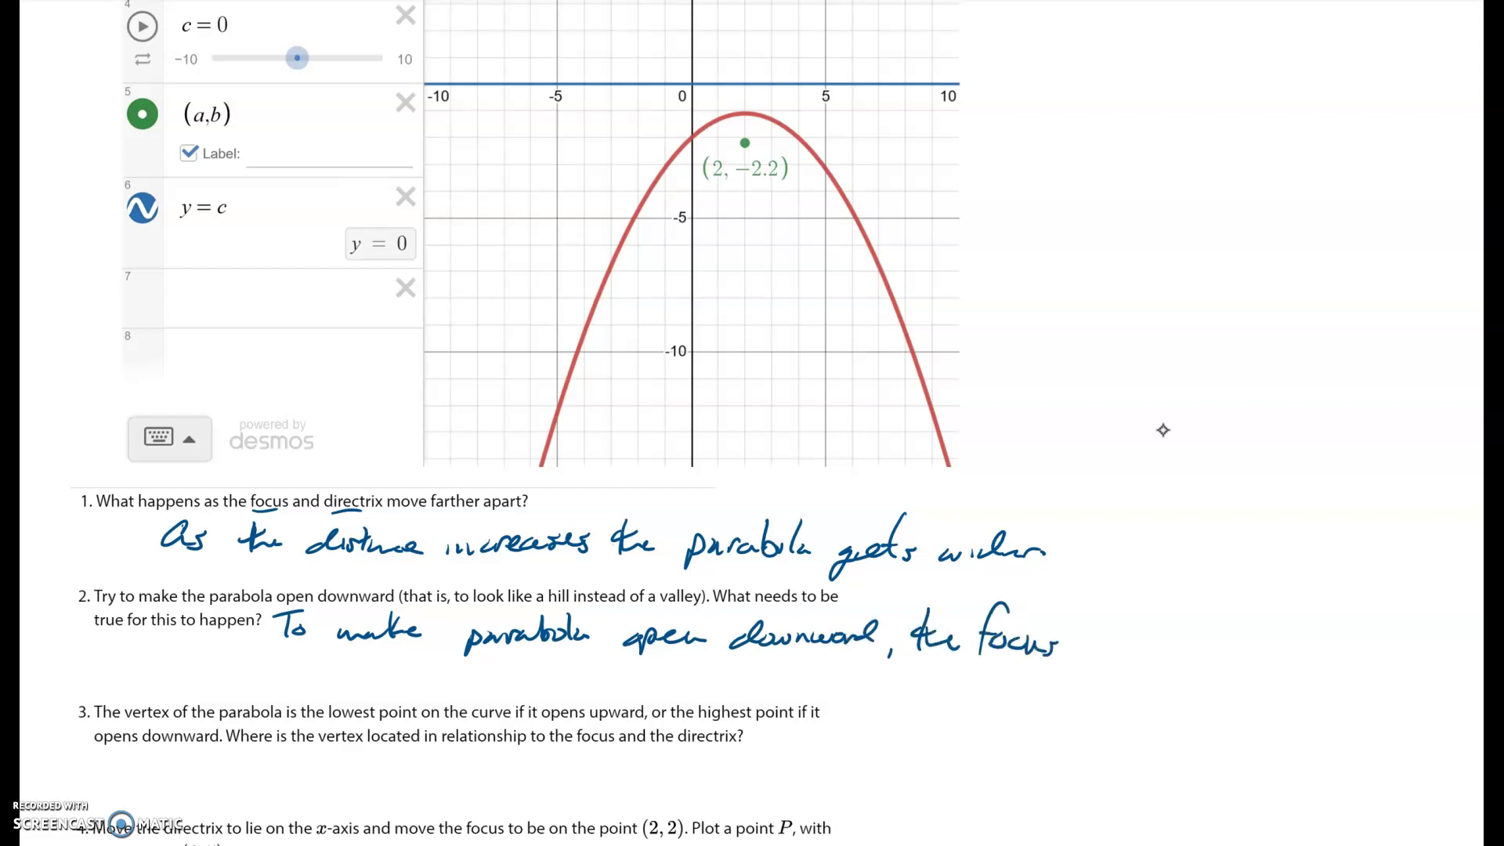
drag(265, 678, 348, 678)
mouse_move(342, 665)
mouse_down()
mouse_move(470, 685)
mouse_move(528, 652)
mouse_move(540, 680)
mouse_move(603, 690)
mouse_move(710, 663)
mouse_move(740, 688)
mouse_move(782, 666)
mouse_move(814, 688)
mouse_up()
drag(813, 673, 799, 689)
click(819, 685)
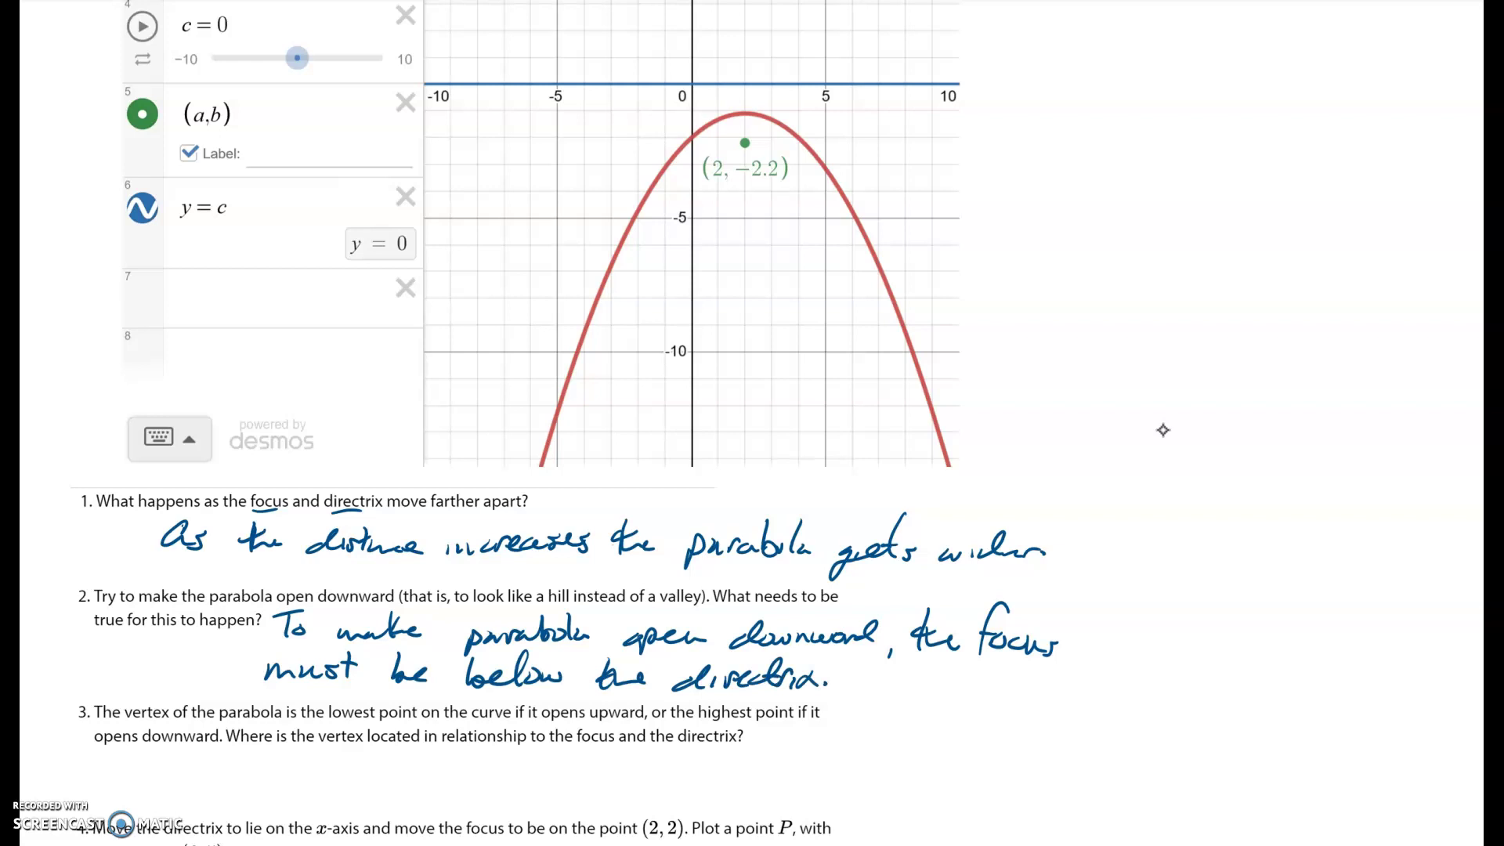
Set b to −2 in the graph to compare the vertex's location with the focus and directrix for question 3
scroll(1163, 430, down, 5)
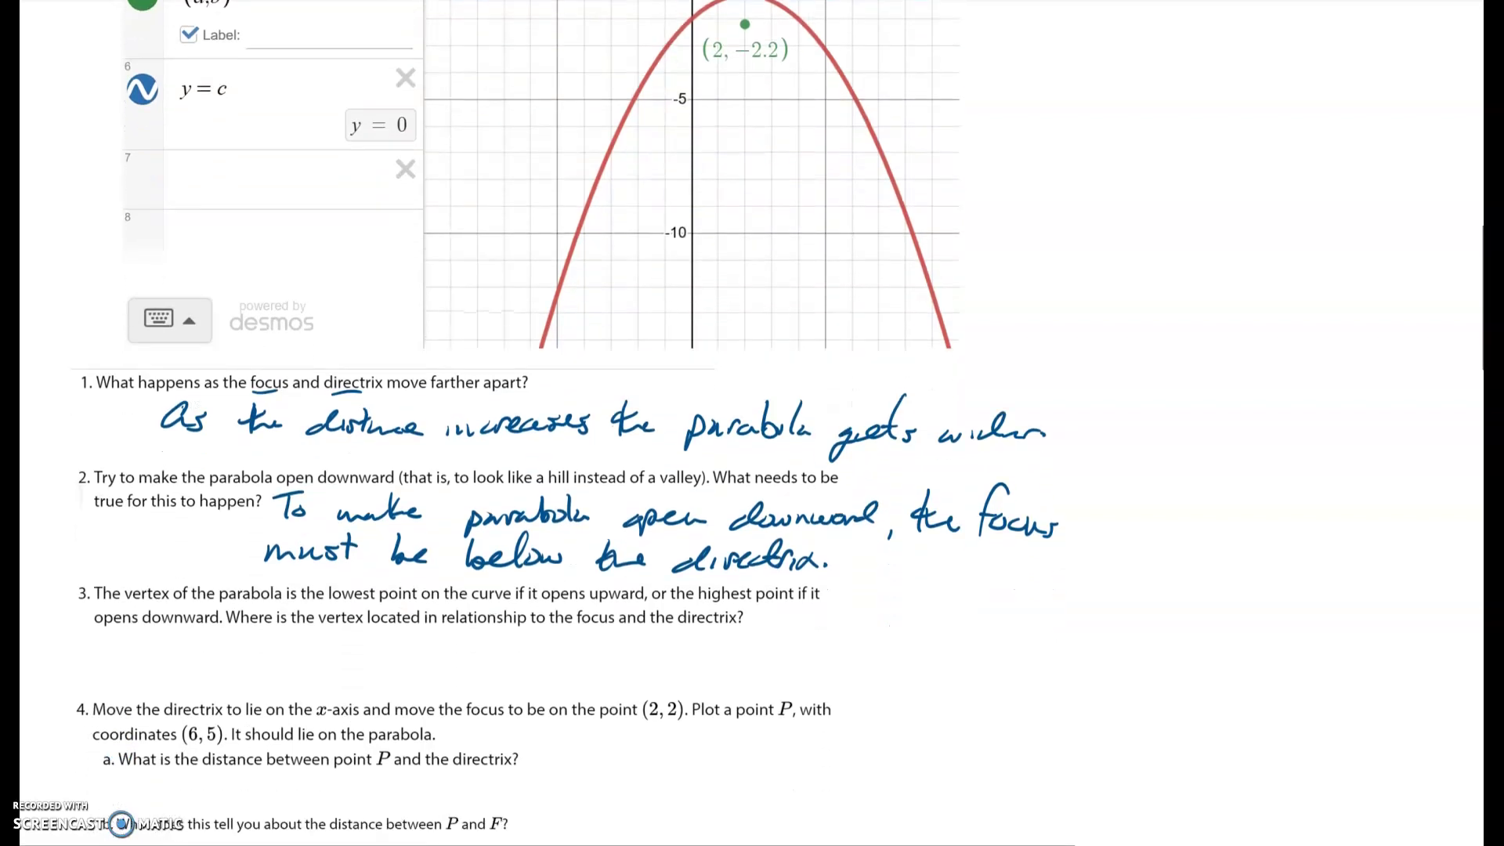
scroll(752, 423, up, 1)
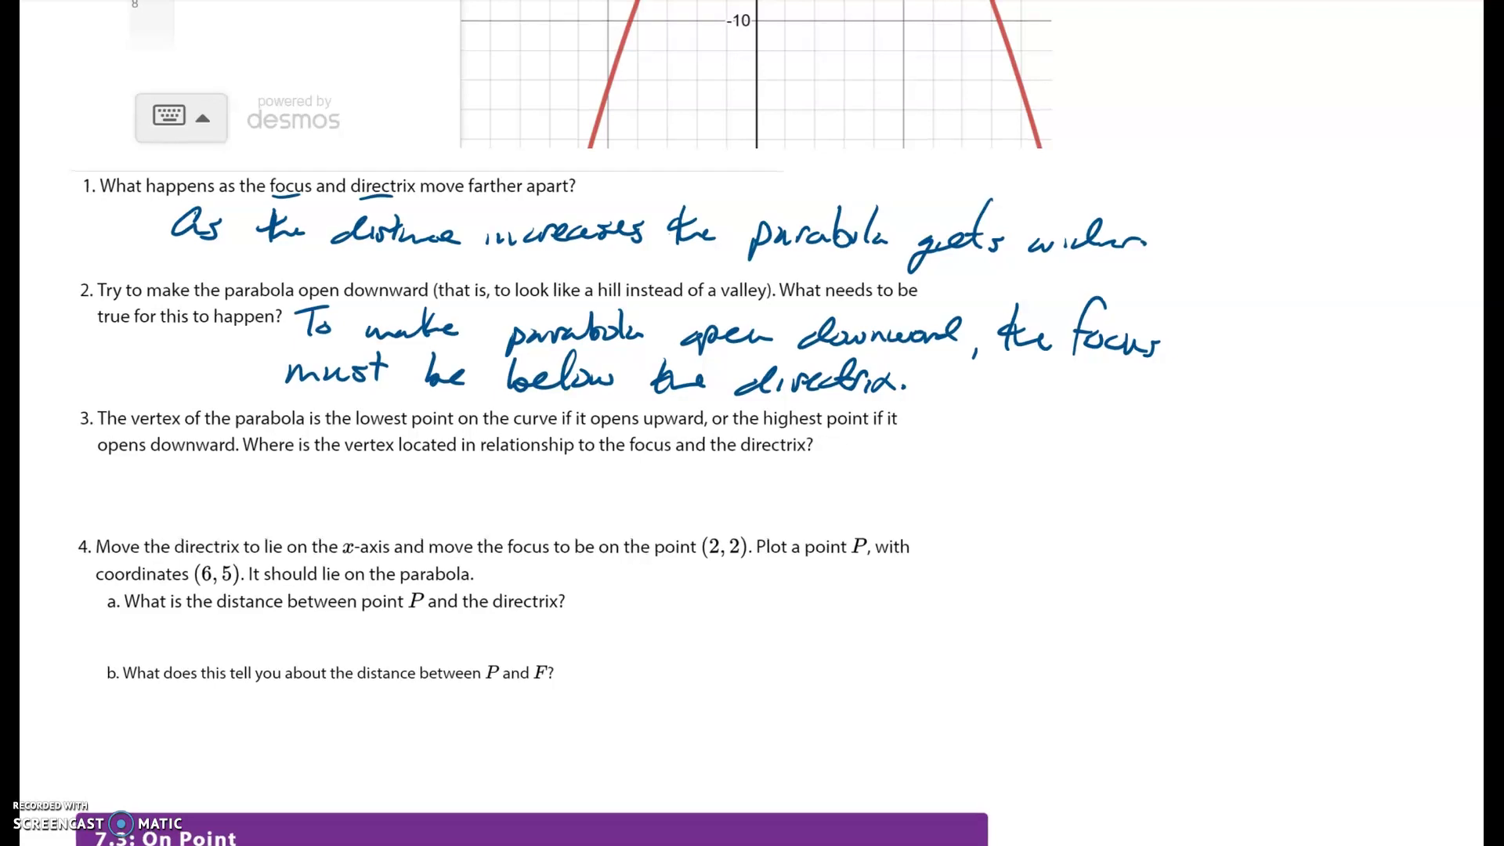
scroll(752, 423, up, 4)
scroll(752, 423, up, 2)
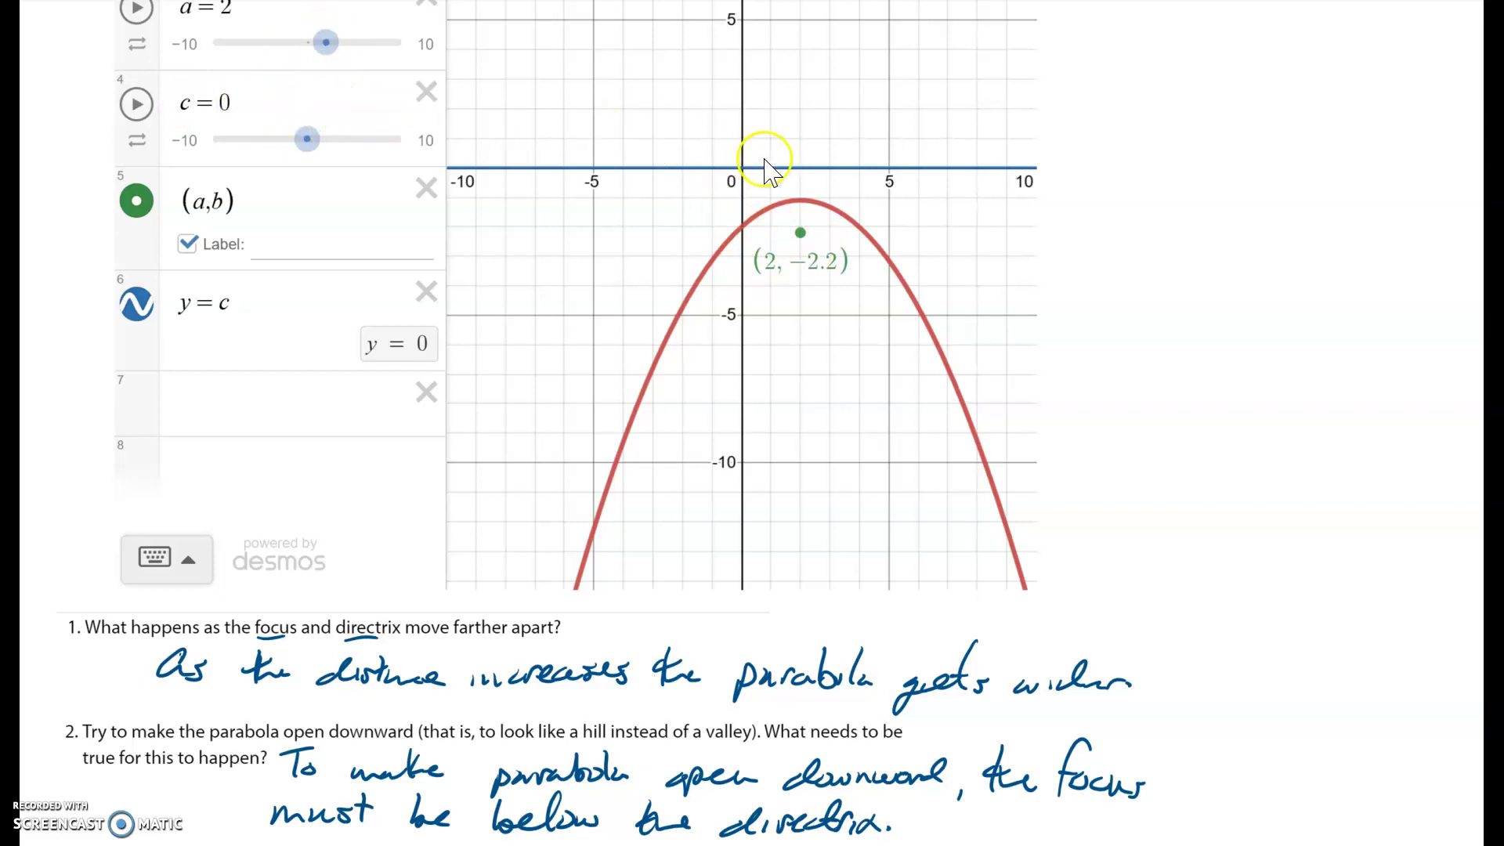
scroll(766, 157, up, 2)
scroll(505, 24, down, 1)
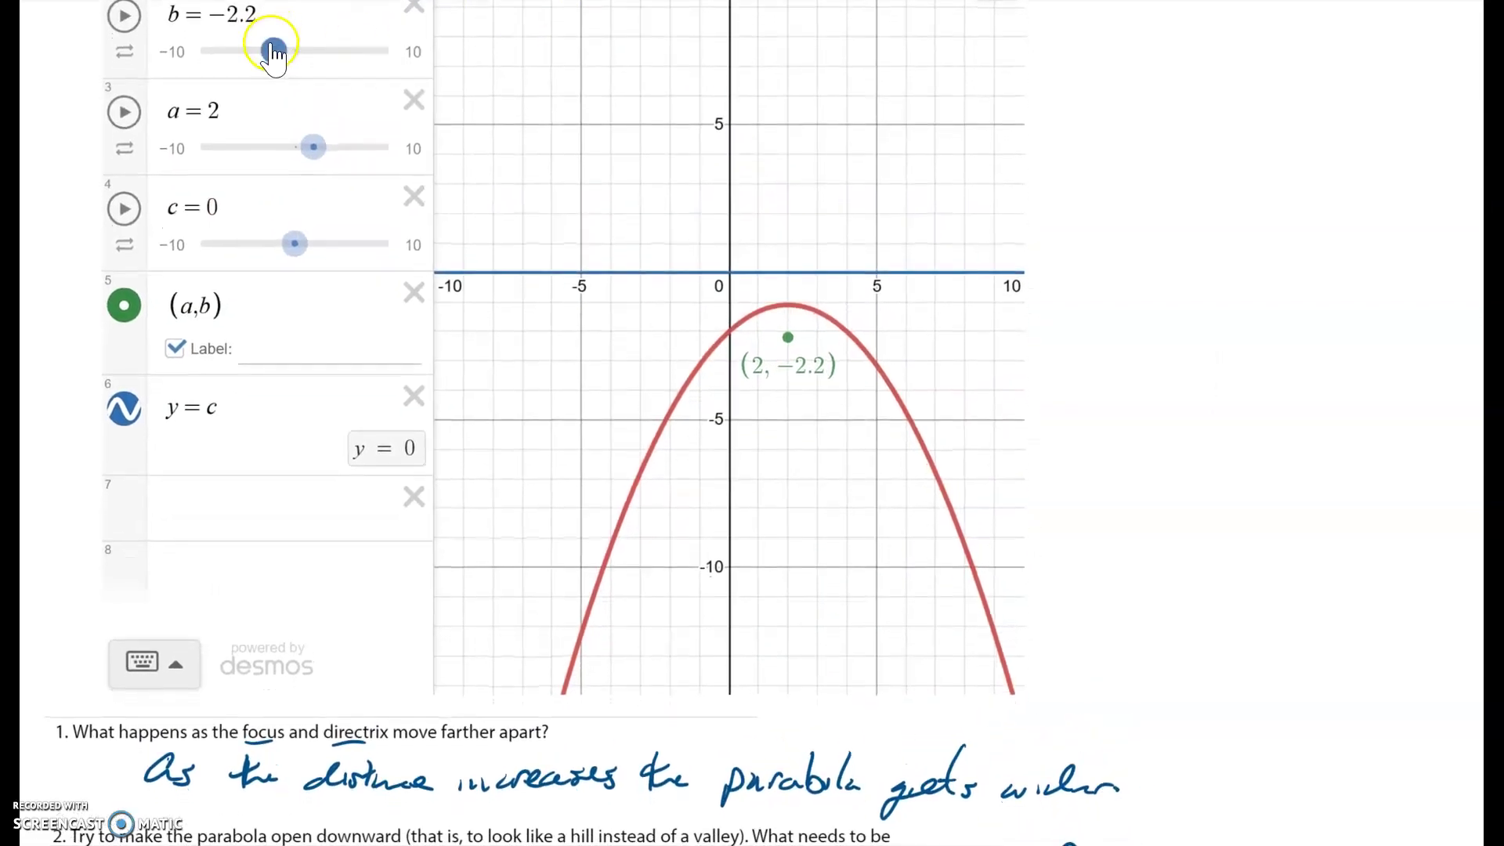
click(271, 53)
drag(271, 53, 276, 57)
click(788, 335)
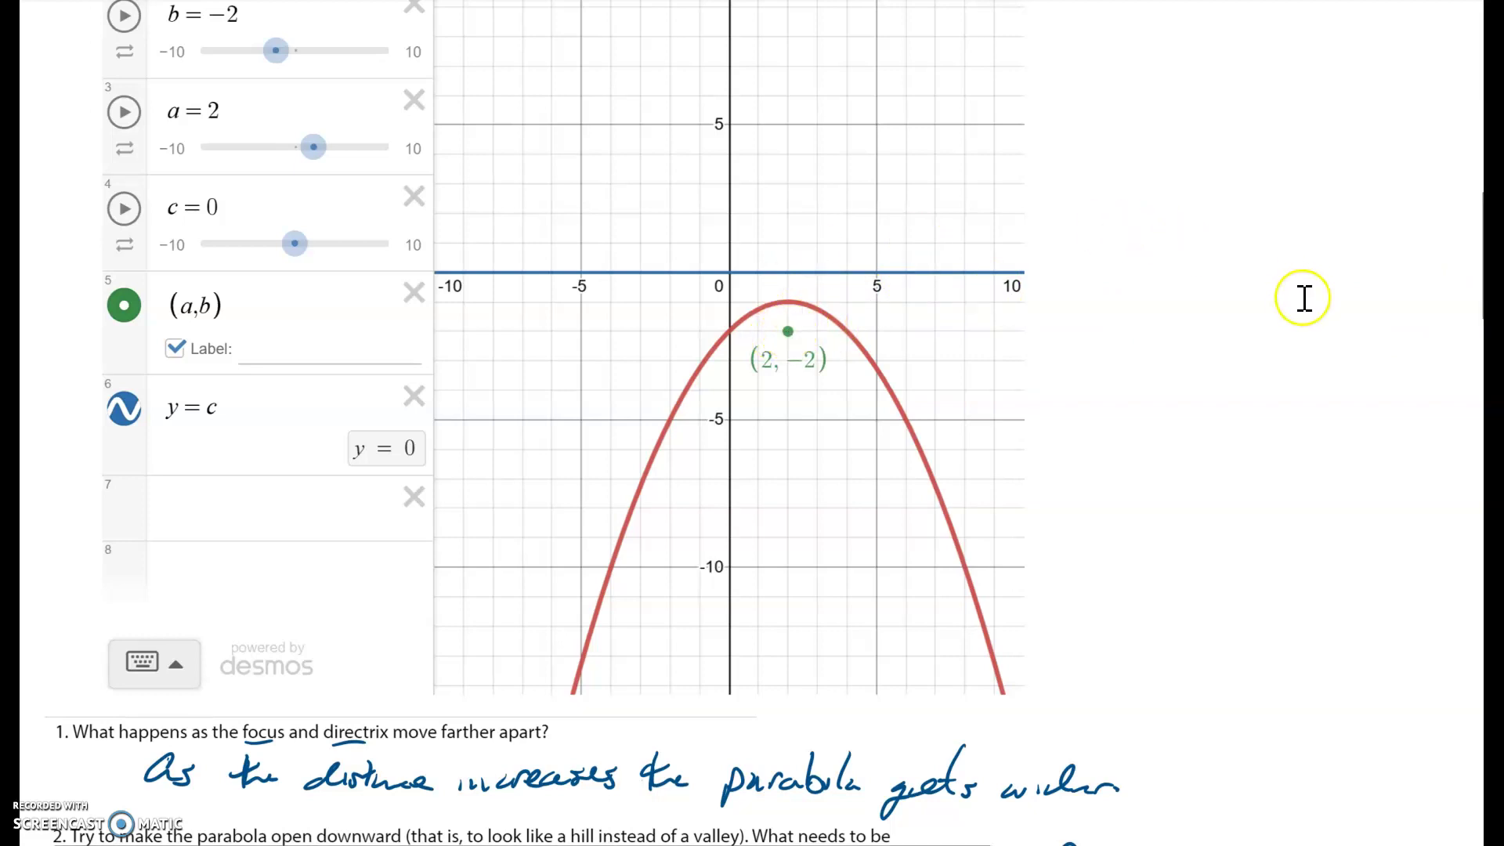
Handwrite "The vertex is right in the middle." under question 3
scroll(1296, 298, down, 4)
scroll(1296, 298, down, 2)
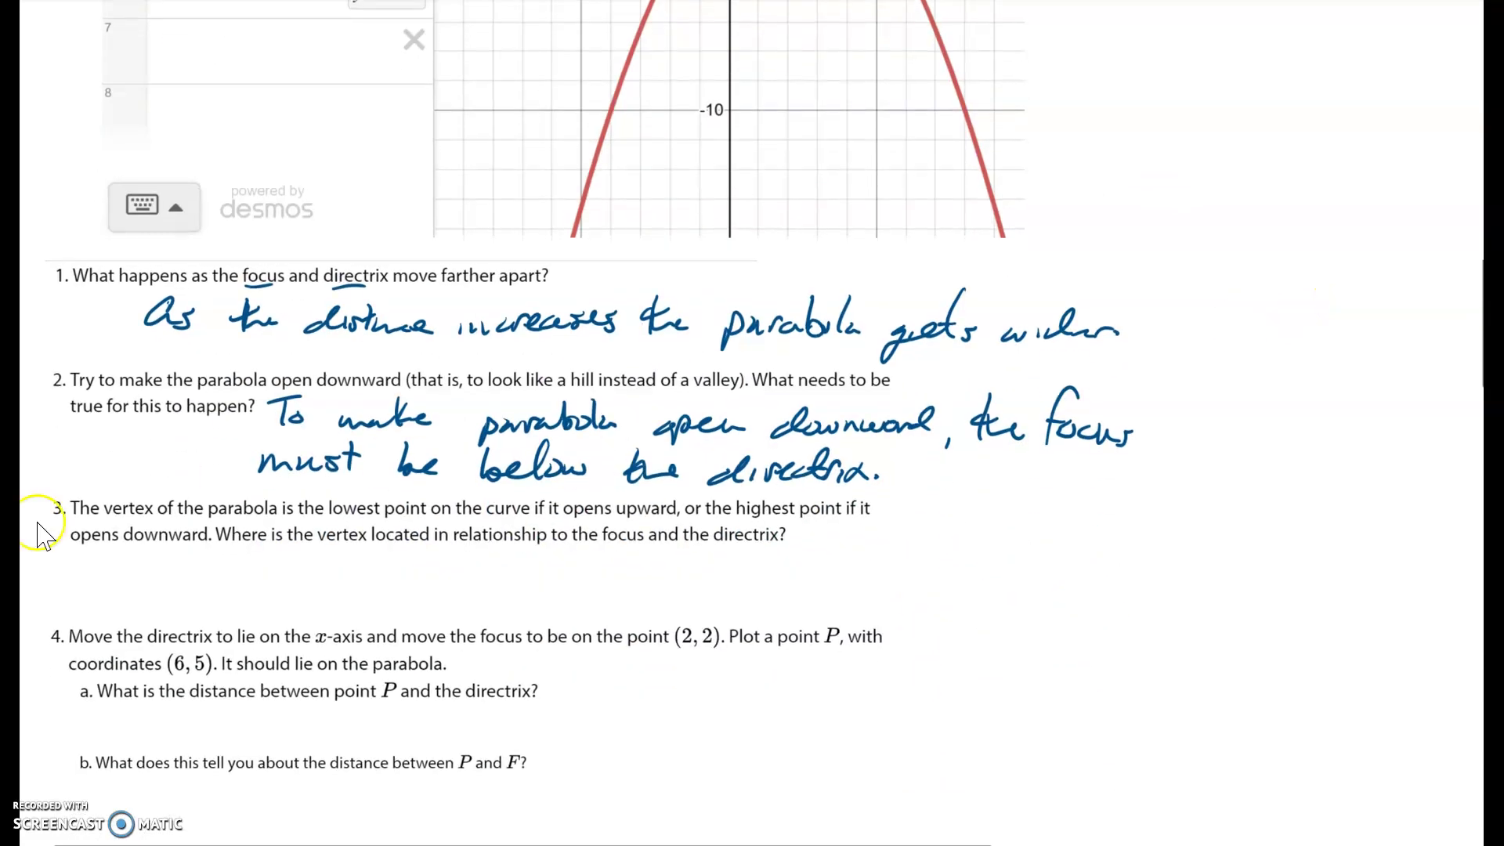
click(160, 566)
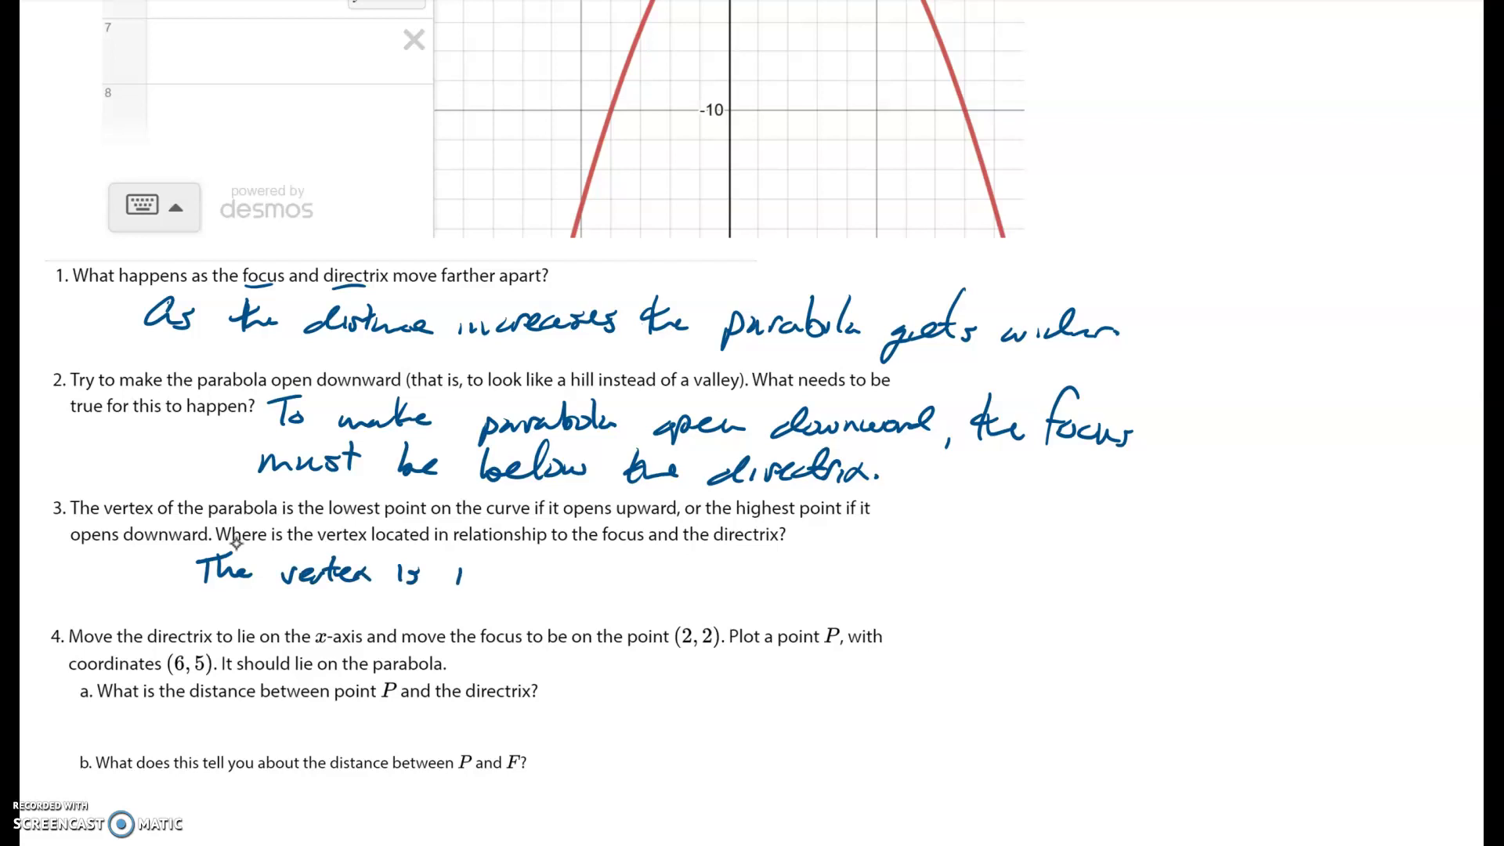
drag(493, 577, 478, 598)
drag(502, 549, 511, 580)
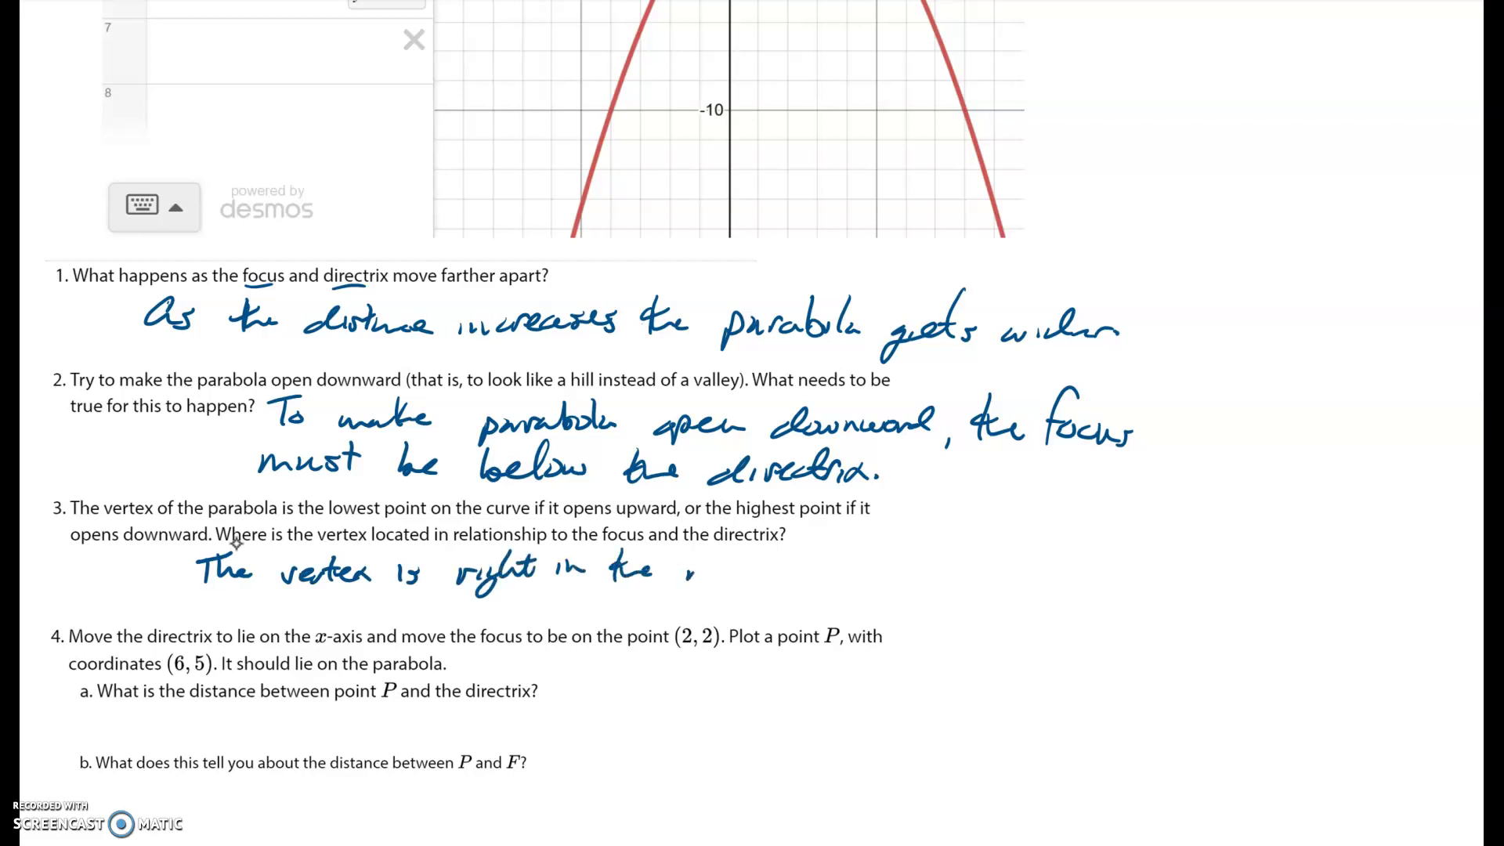
drag(770, 566, 777, 580)
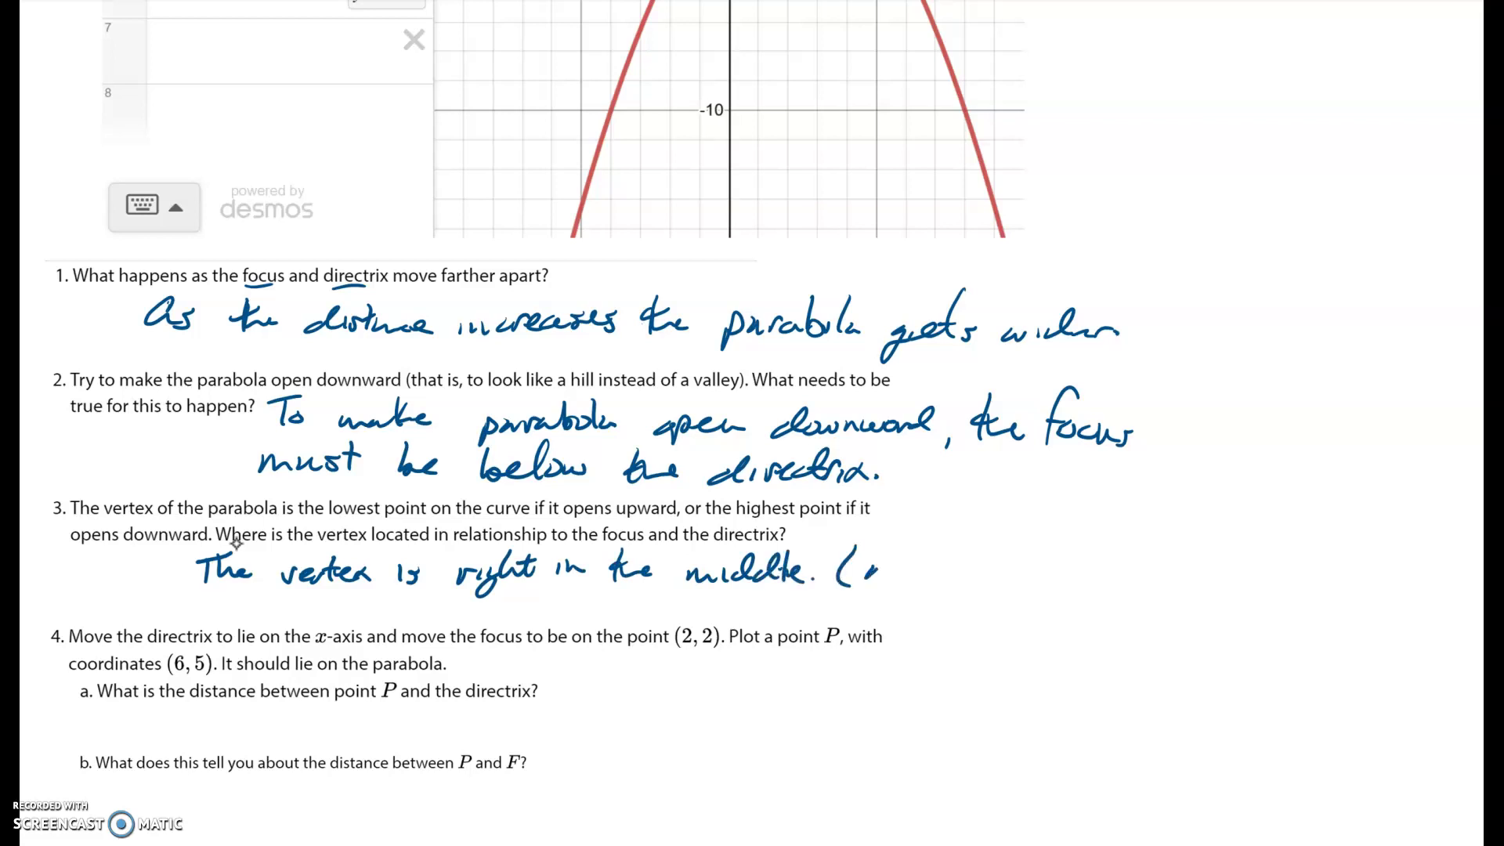
Add the handwritten explanation "midpoint of segment connecting the focus & directrix." to the answer to question 3, correcting "vertex" to "focus"
drag(929, 569, 946, 555)
drag(1044, 569, 1042, 577)
mouse_move(1064, 542)
mouse_down()
mouse_move(1054, 583)
mouse_move(1098, 599)
mouse_up()
drag(1120, 581, 1185, 581)
drag(1171, 566, 1192, 561)
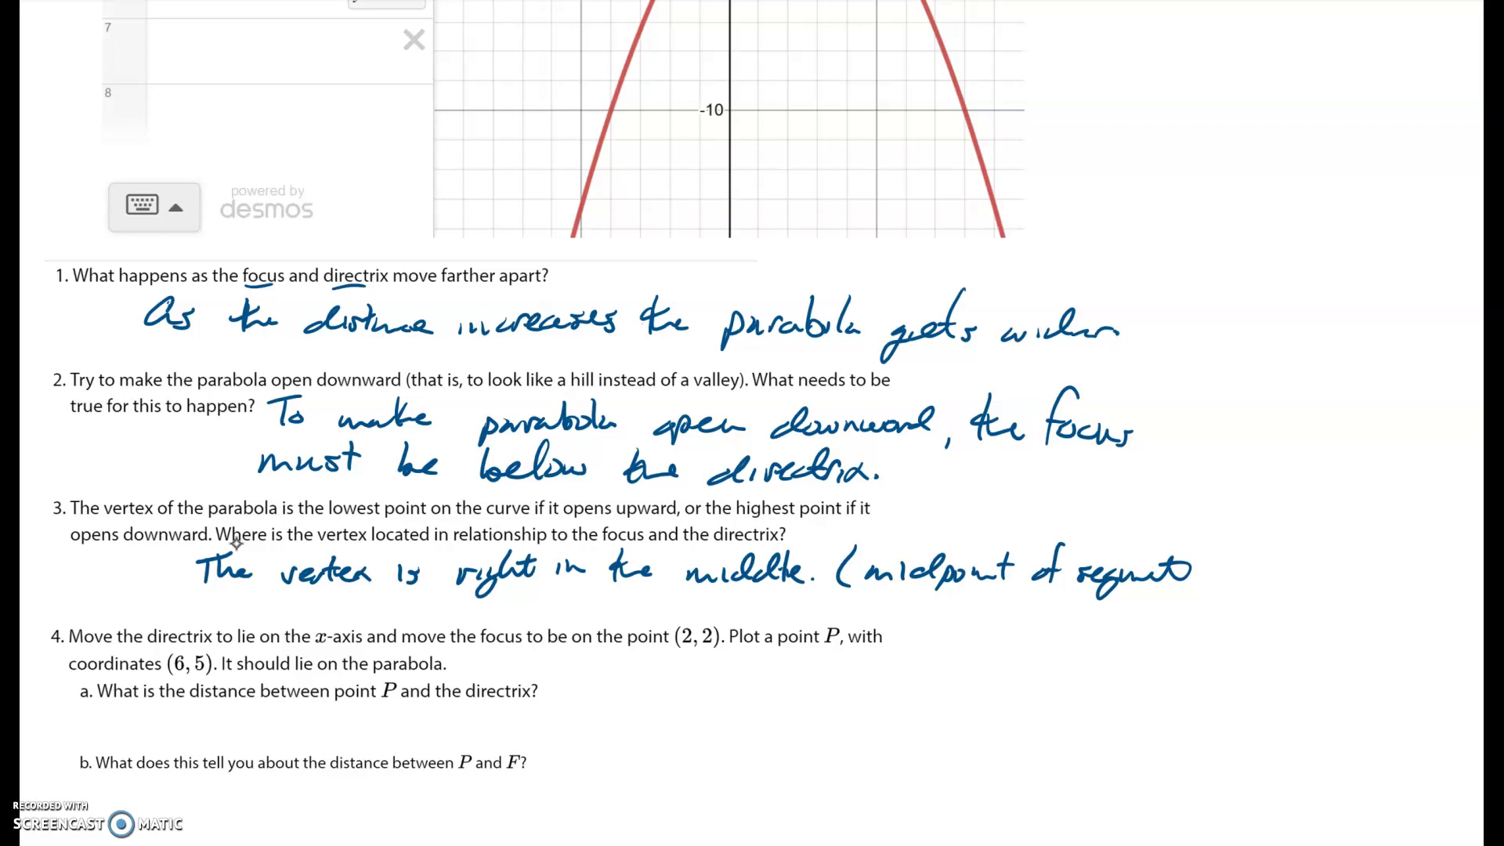
drag(308, 612, 337, 616)
drag(324, 602, 399, 619)
drag(395, 609, 431, 614)
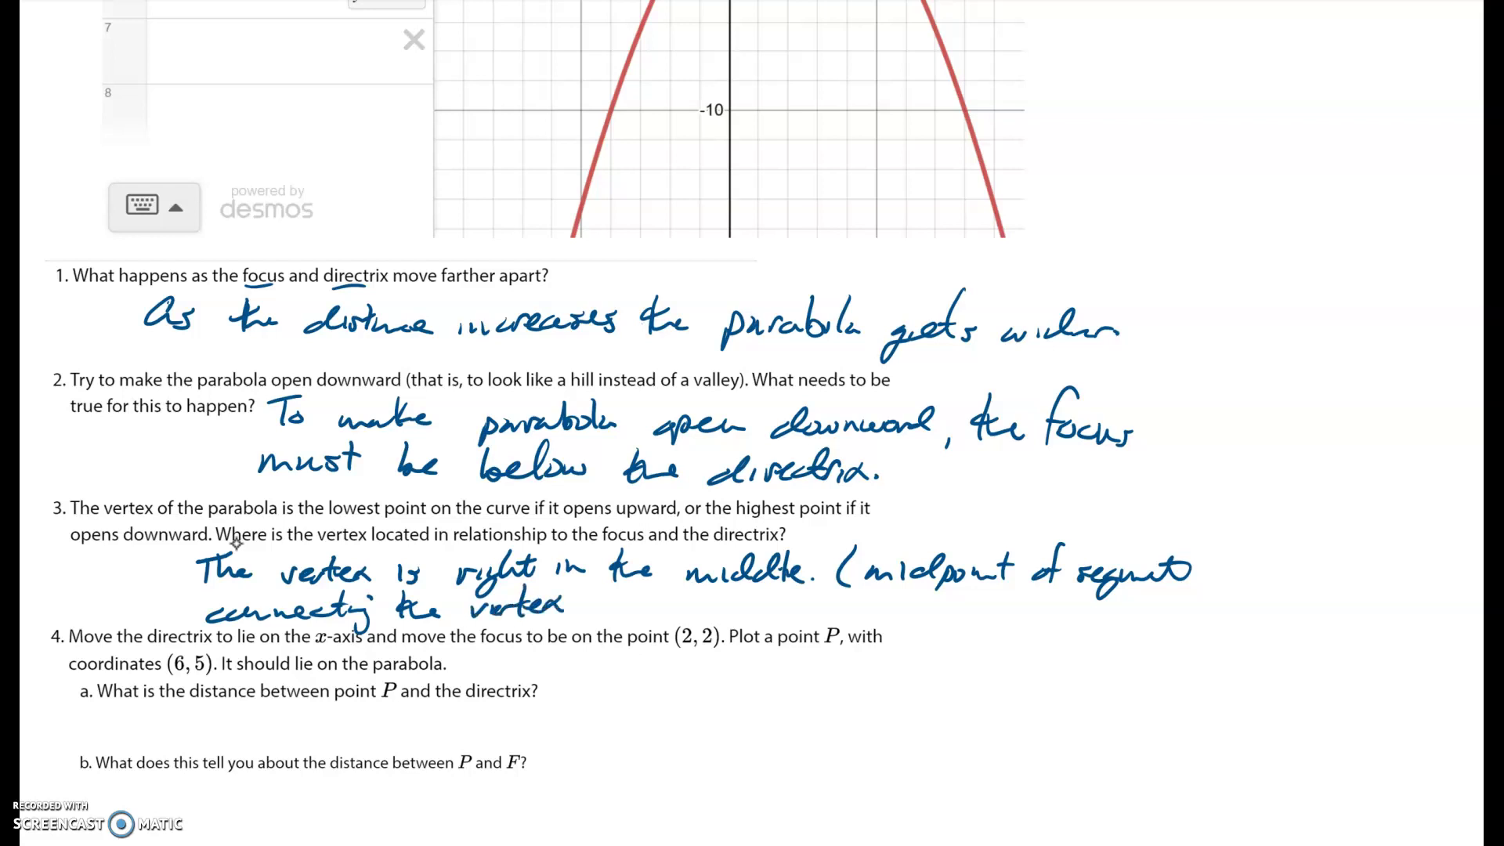
drag(636, 606, 653, 616)
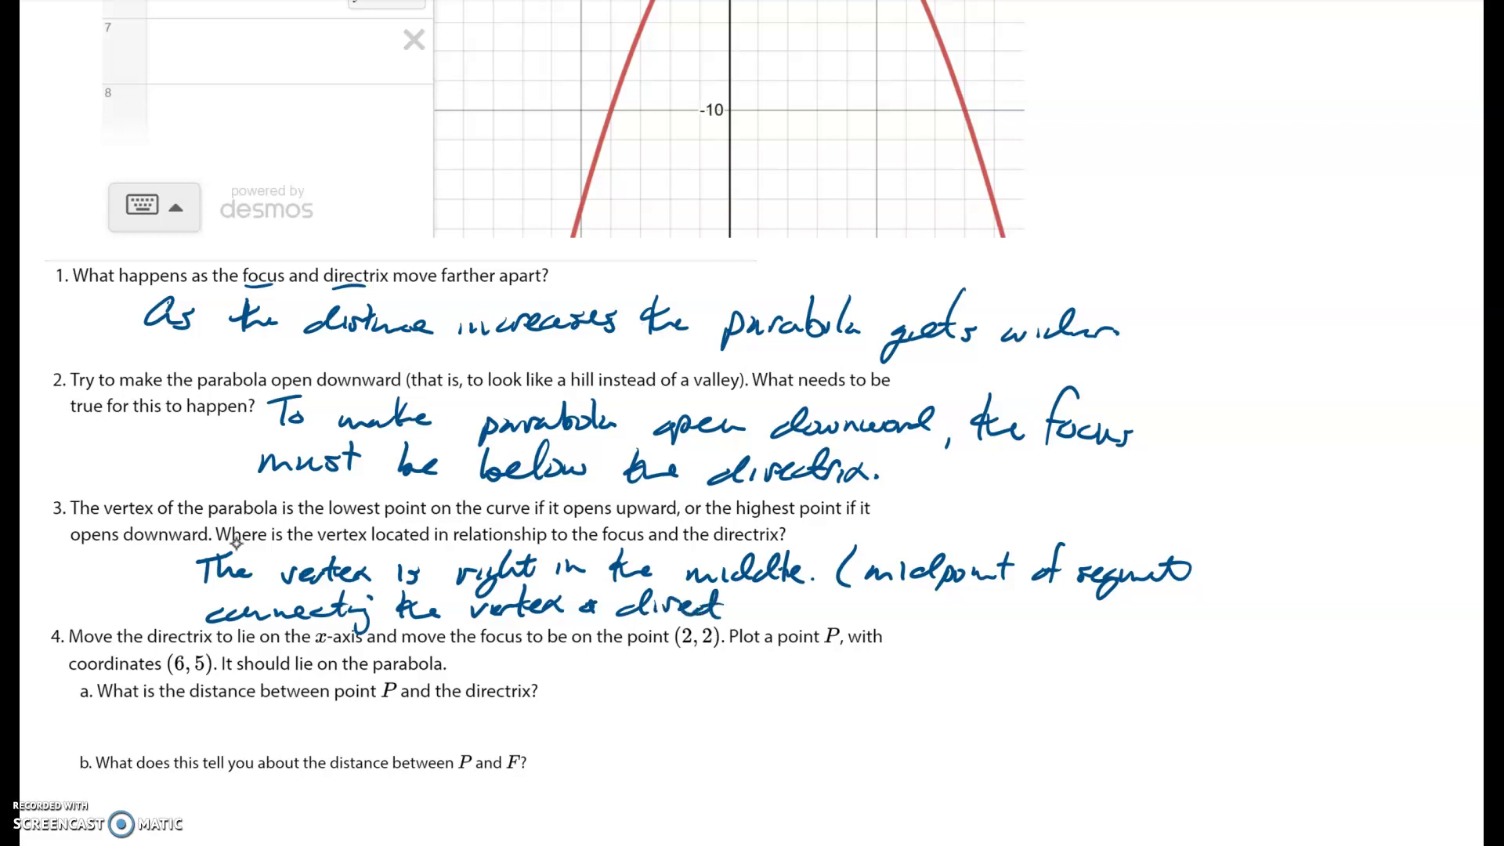
drag(472, 610, 562, 602)
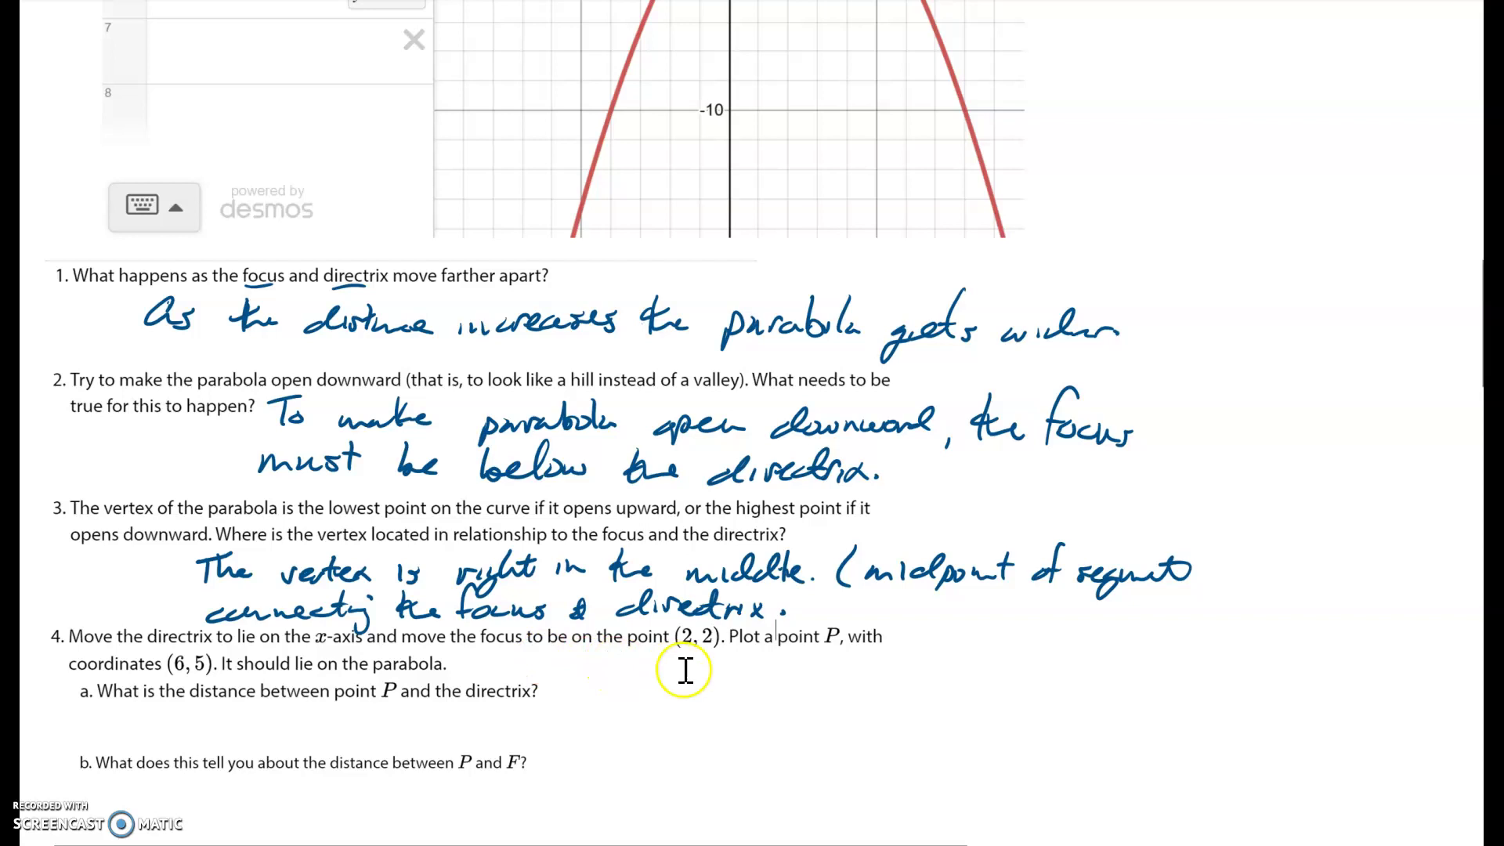
Set b to 2 in the graph so the focus lies at (2, 2) for question 4
scroll(930, 709, up, 10)
scroll(1081, 729, down, 4)
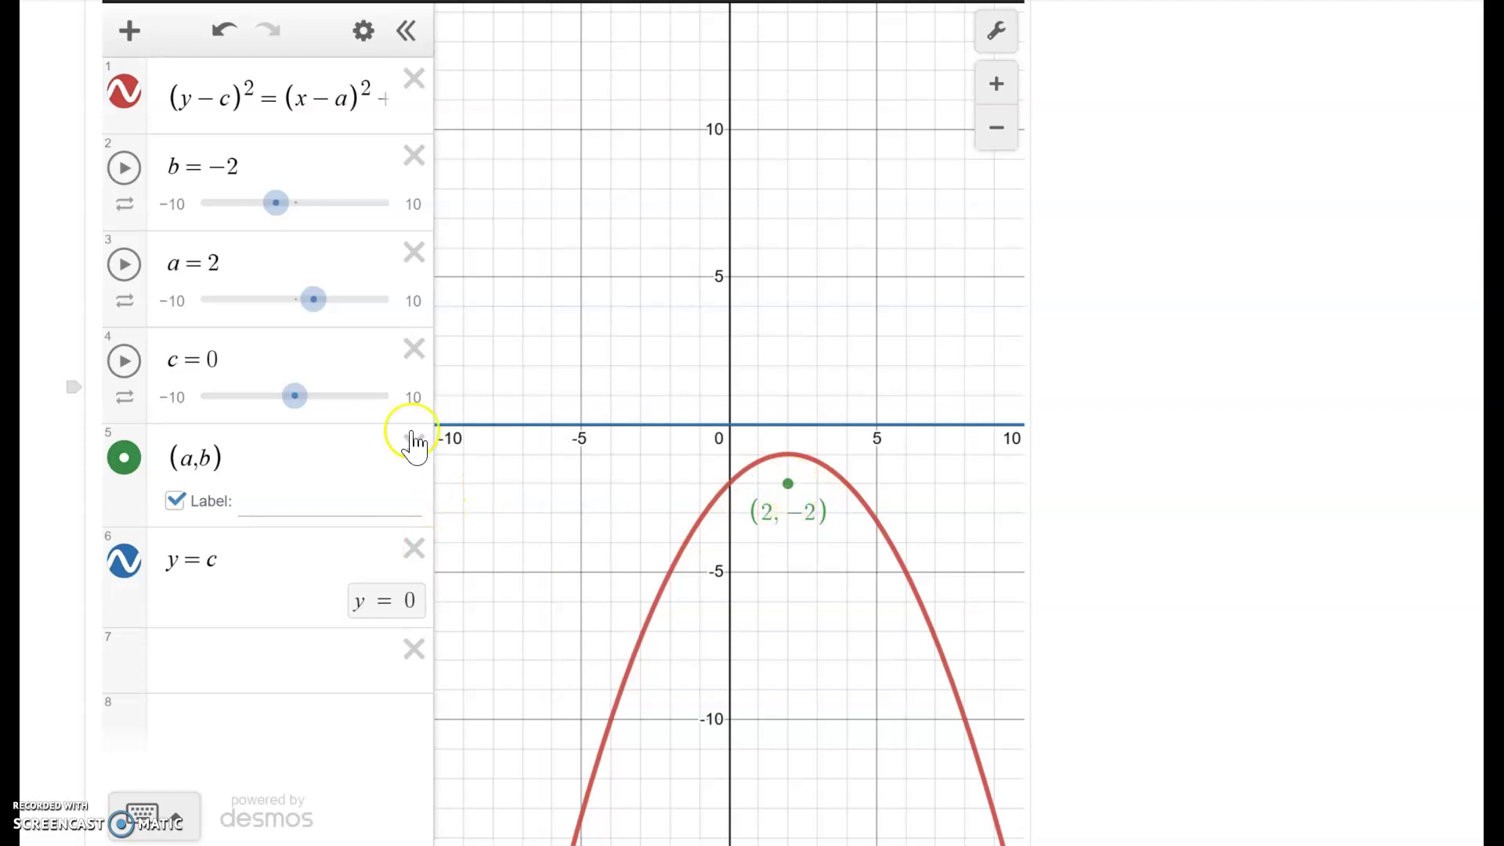
drag(279, 203, 313, 207)
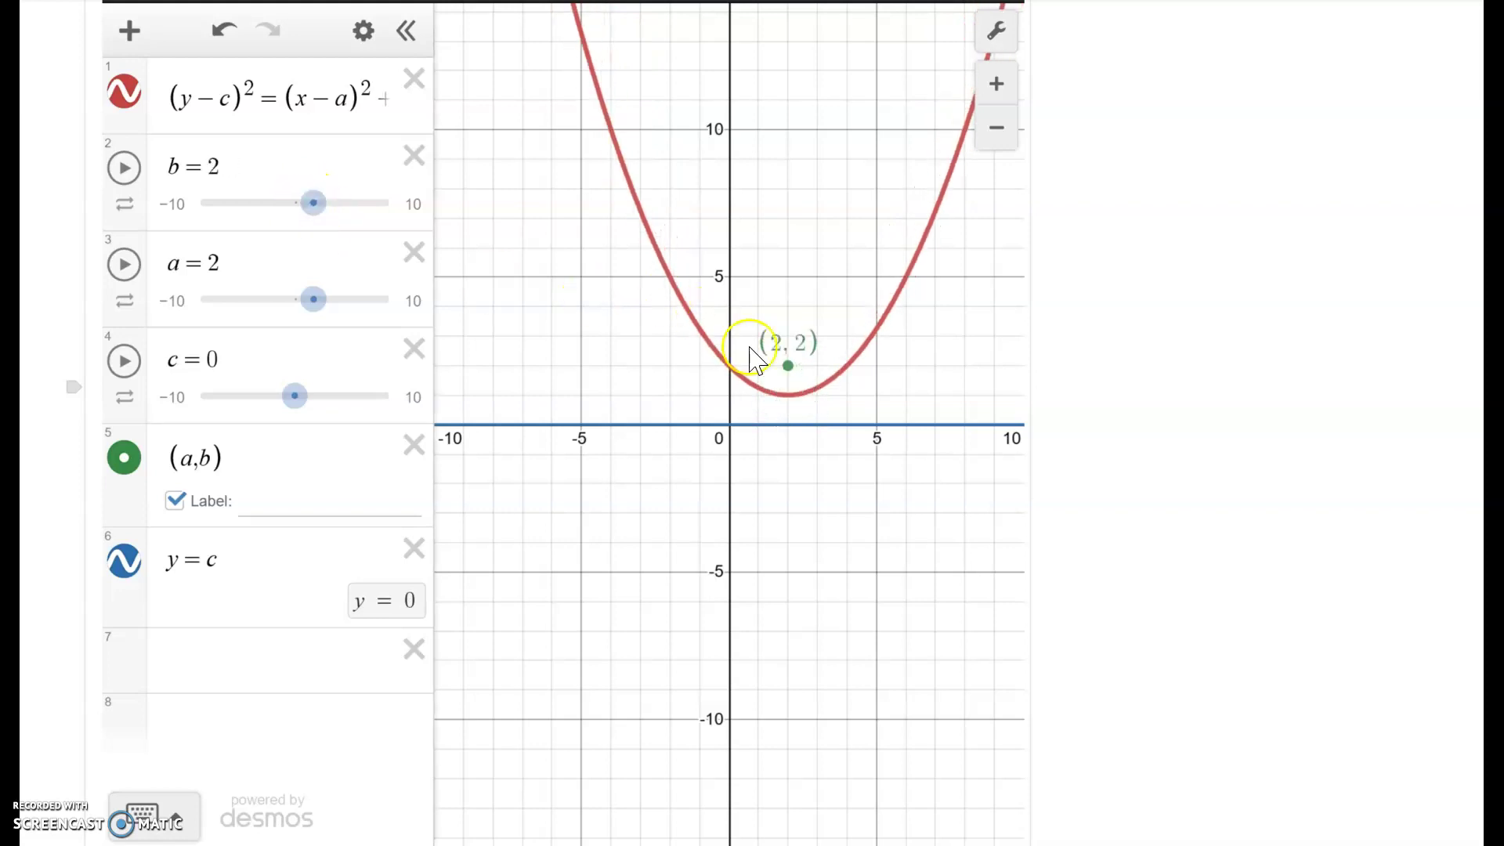
Plot the point (6,5) from question 4 as a new expression in the graph and label it P
scroll(1359, 681, down, 8)
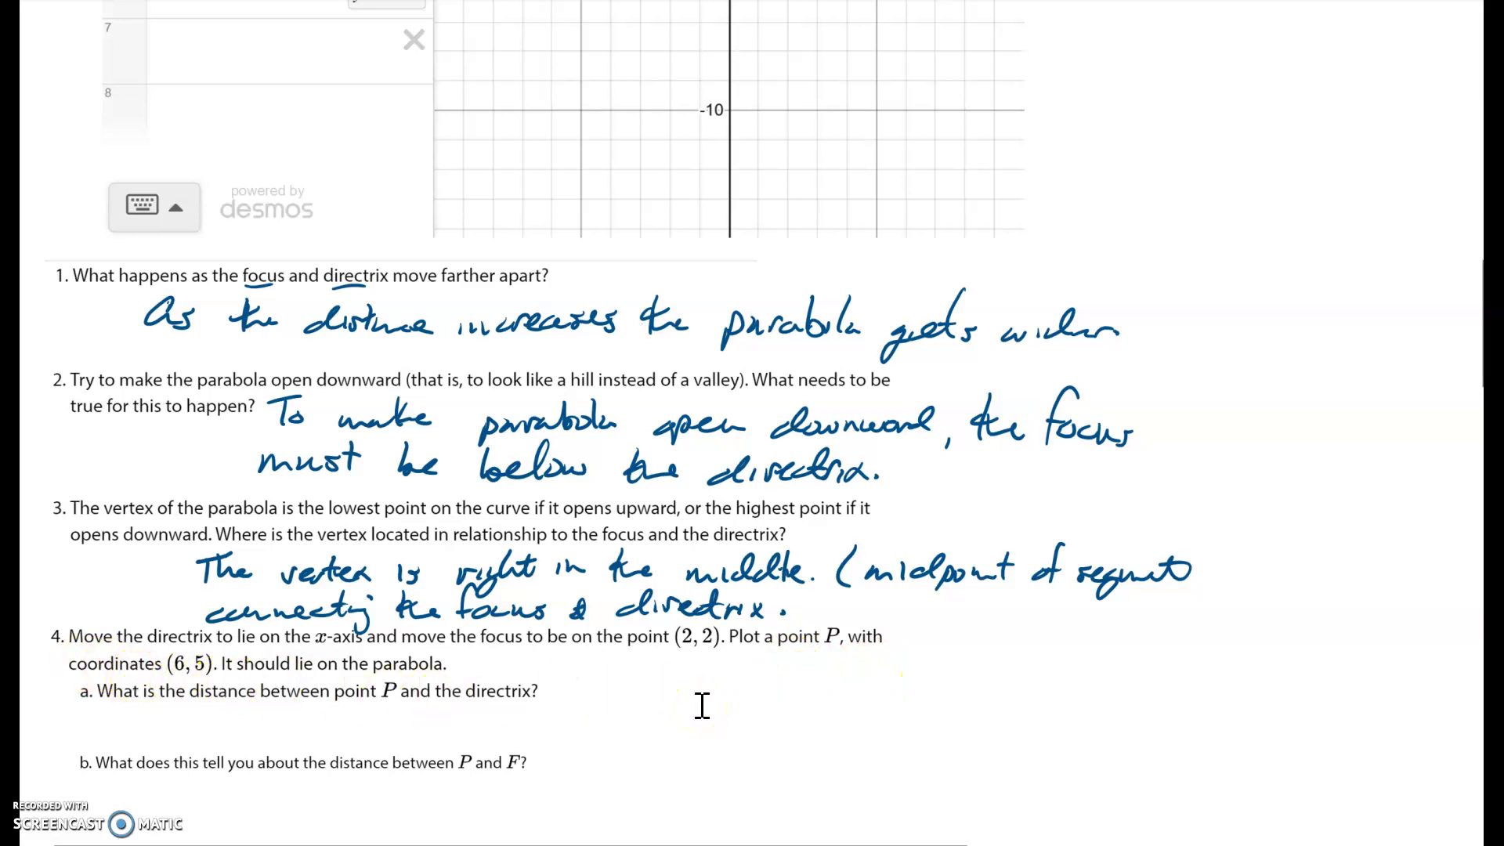
scroll(702, 705, up, 8)
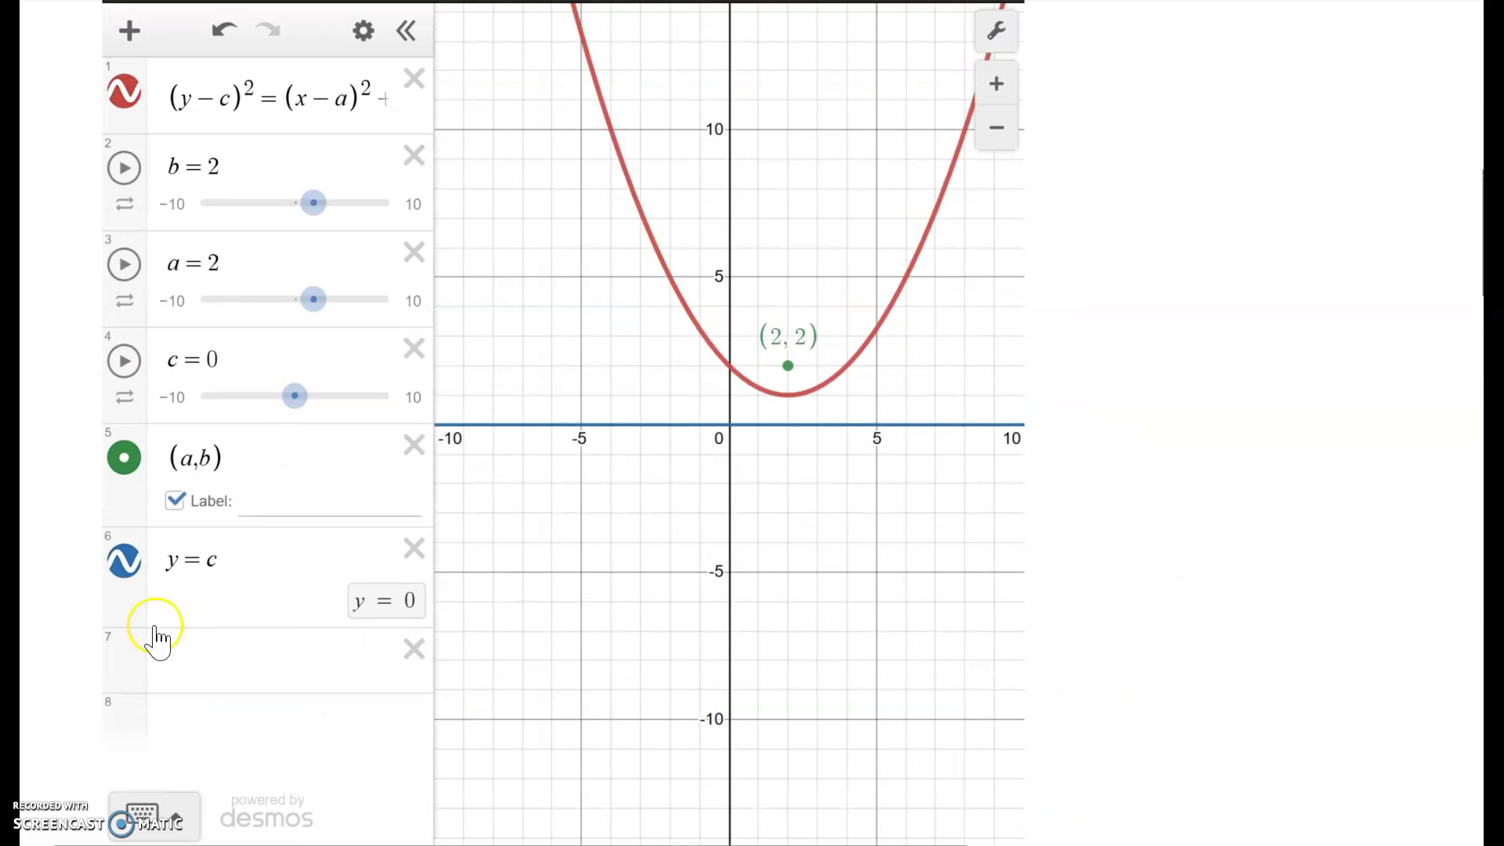
click(174, 660)
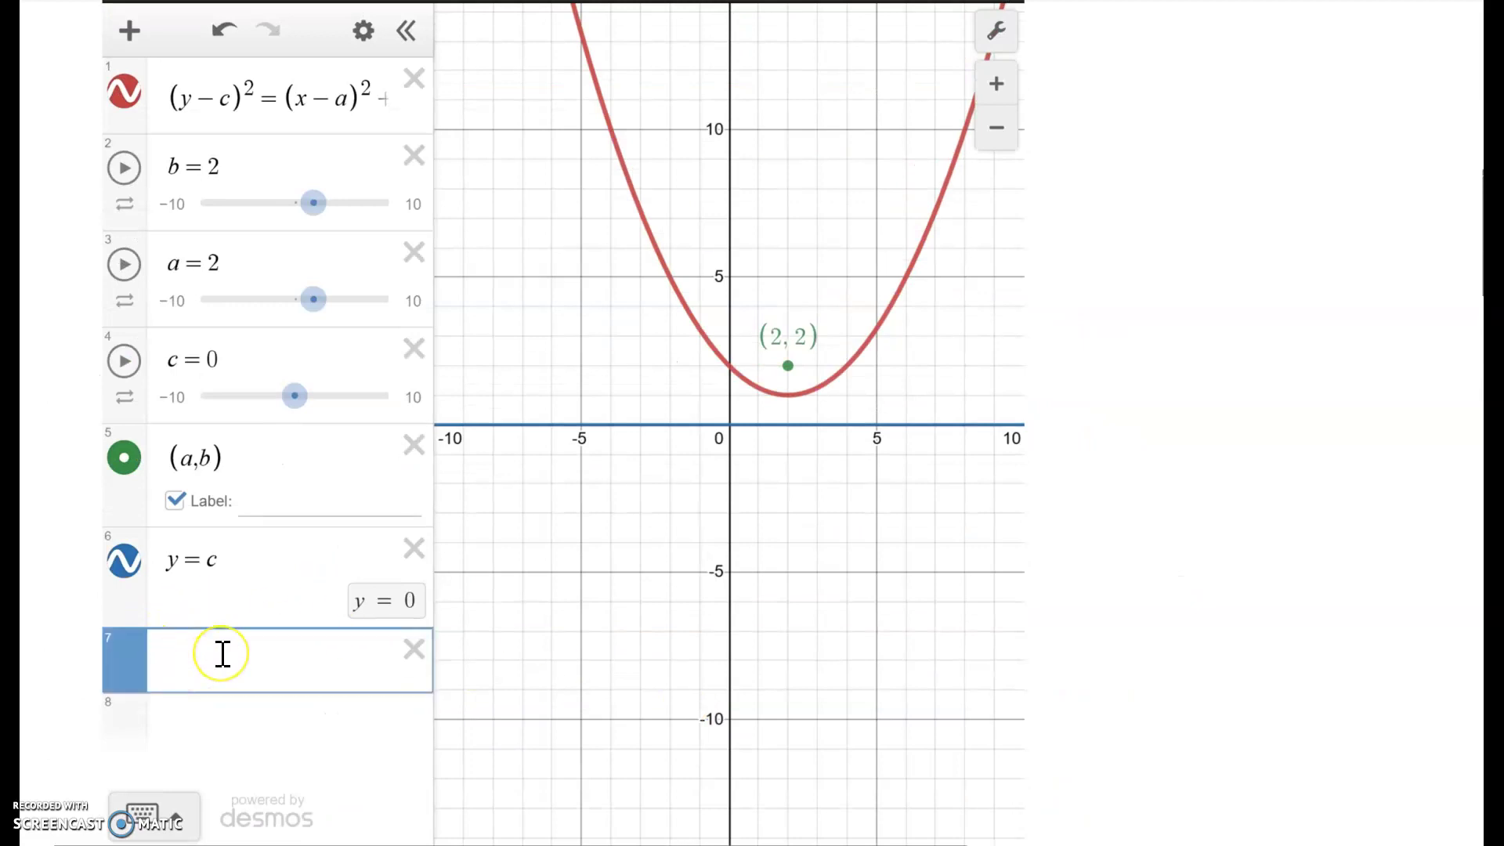
text(()
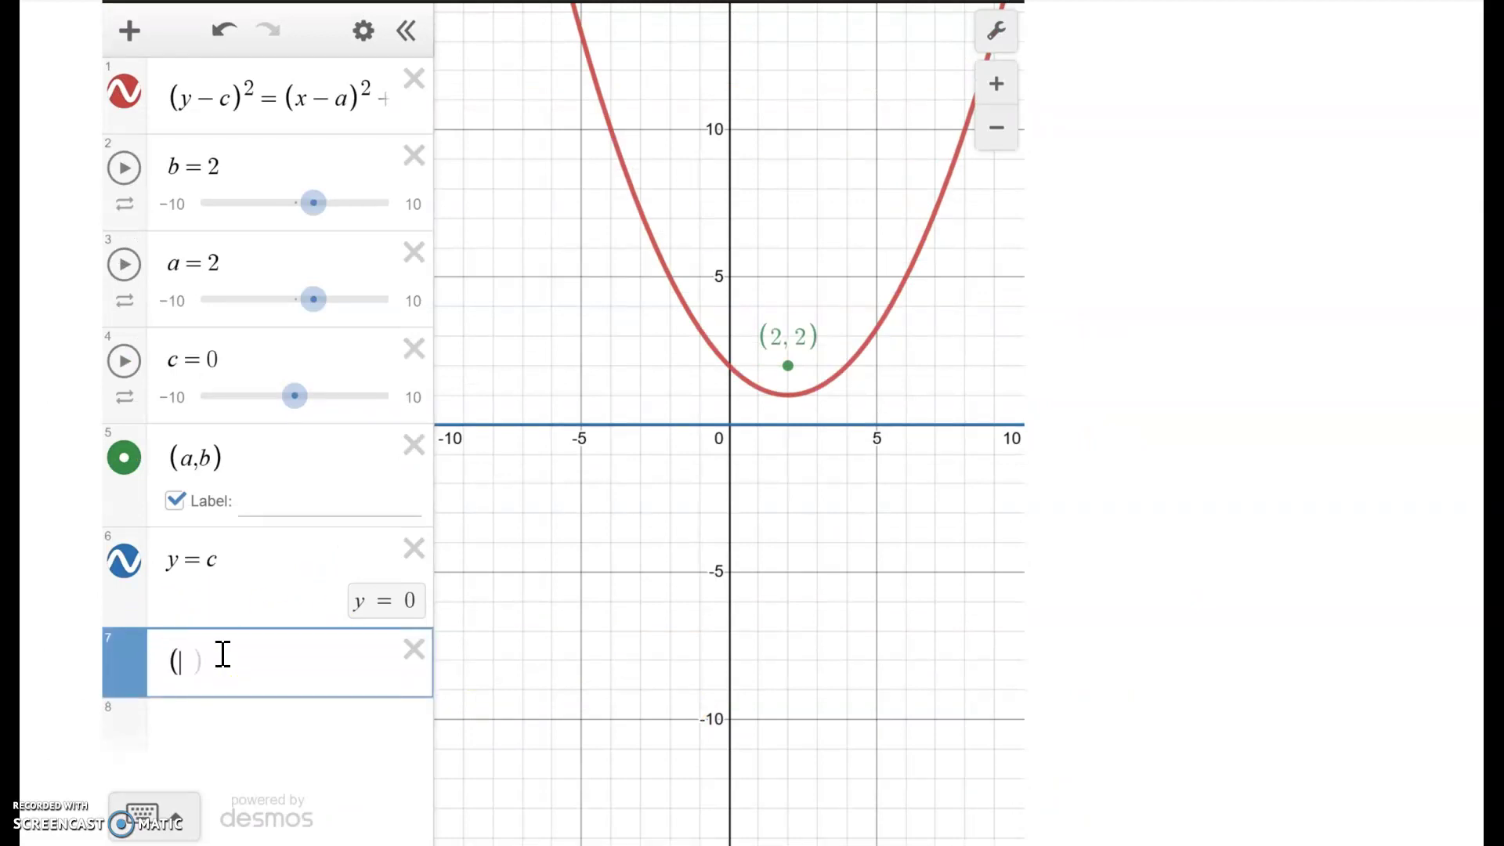
text(6,5)
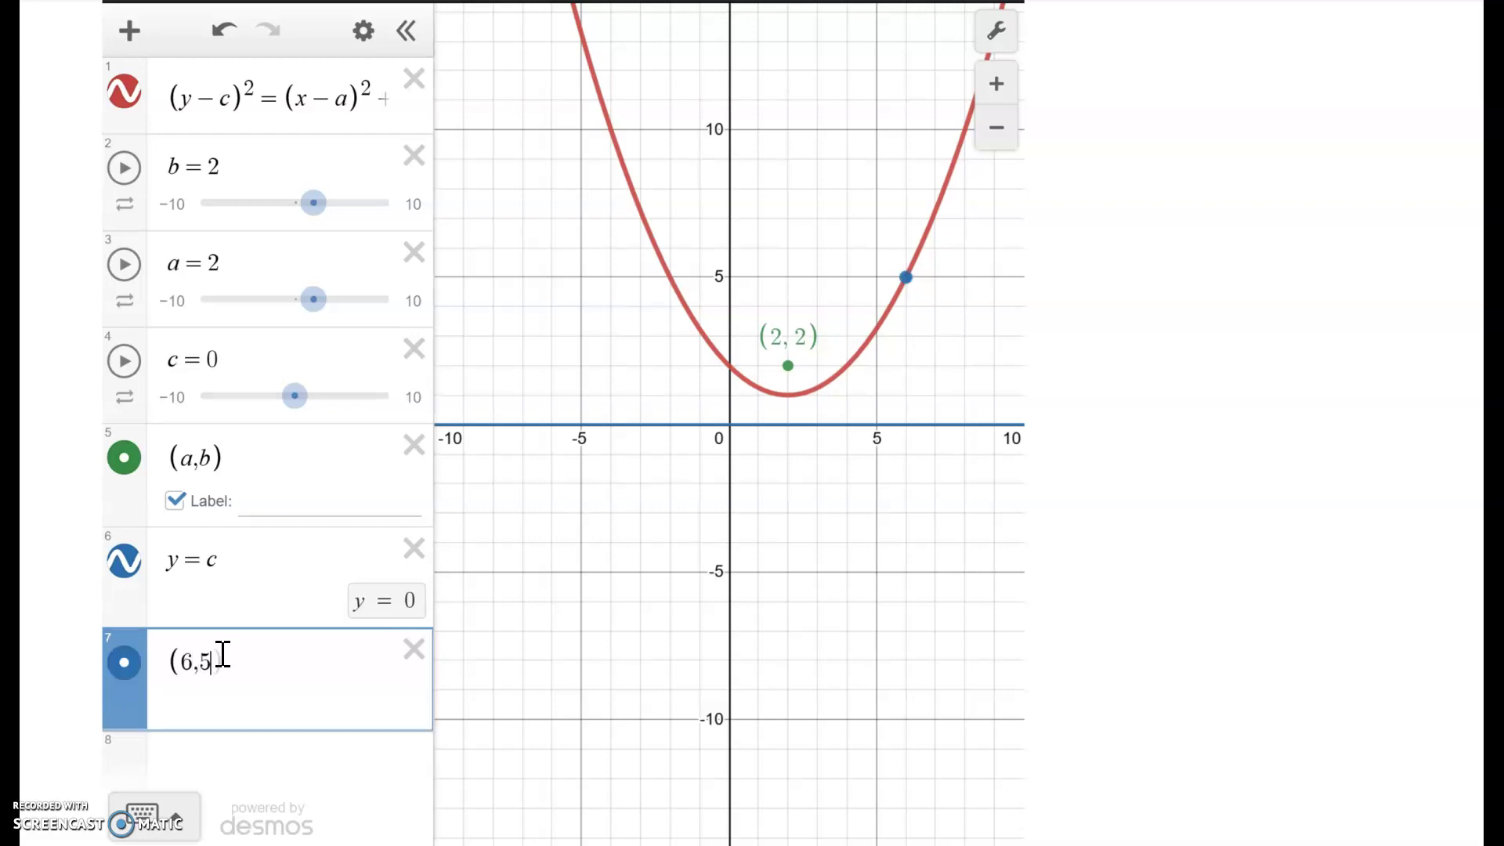
click(271, 697)
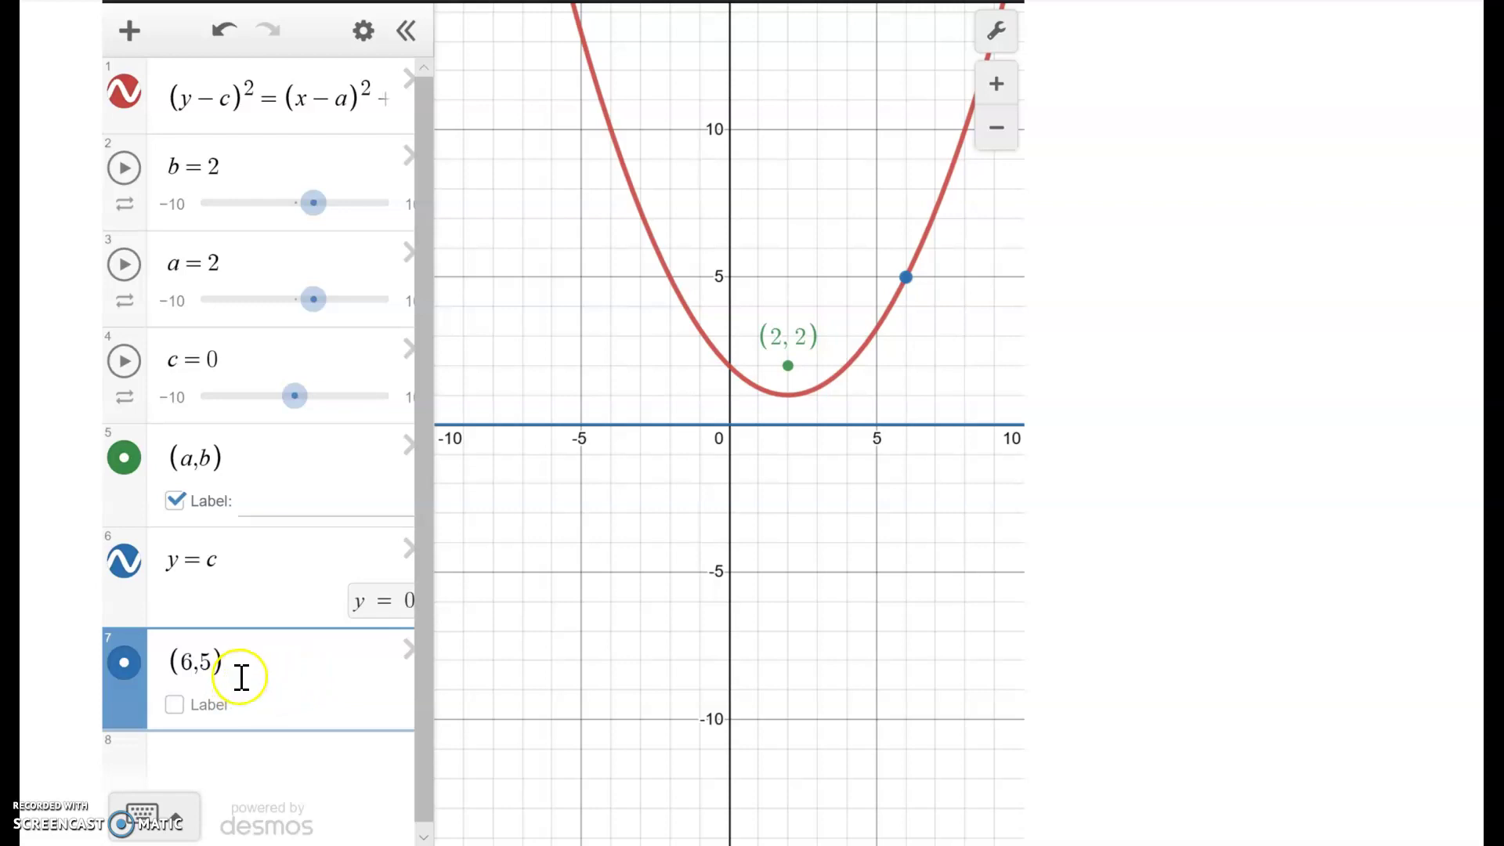
click(175, 704)
click(258, 705)
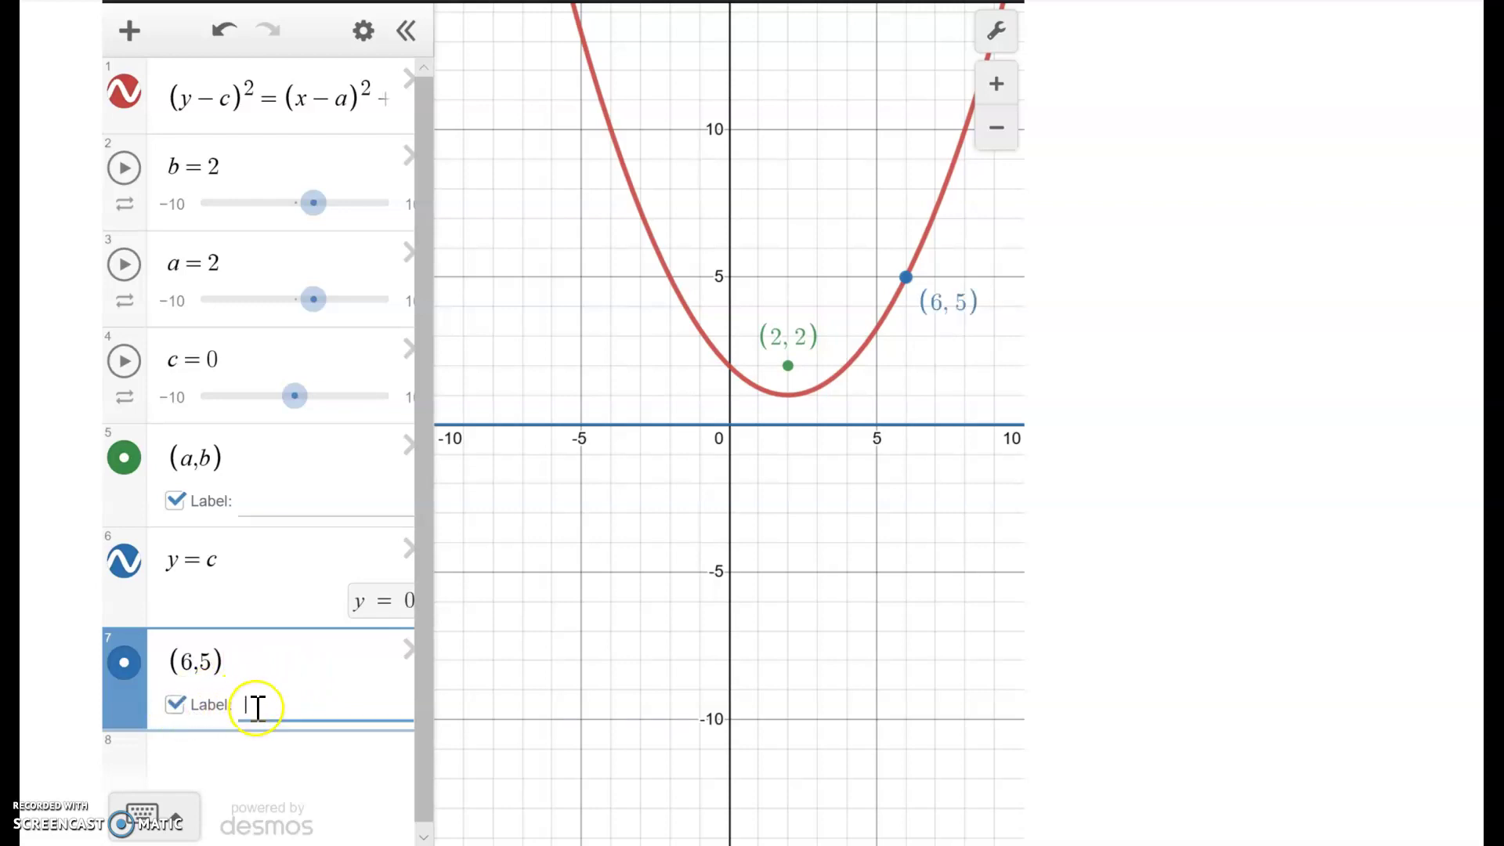
text(P)
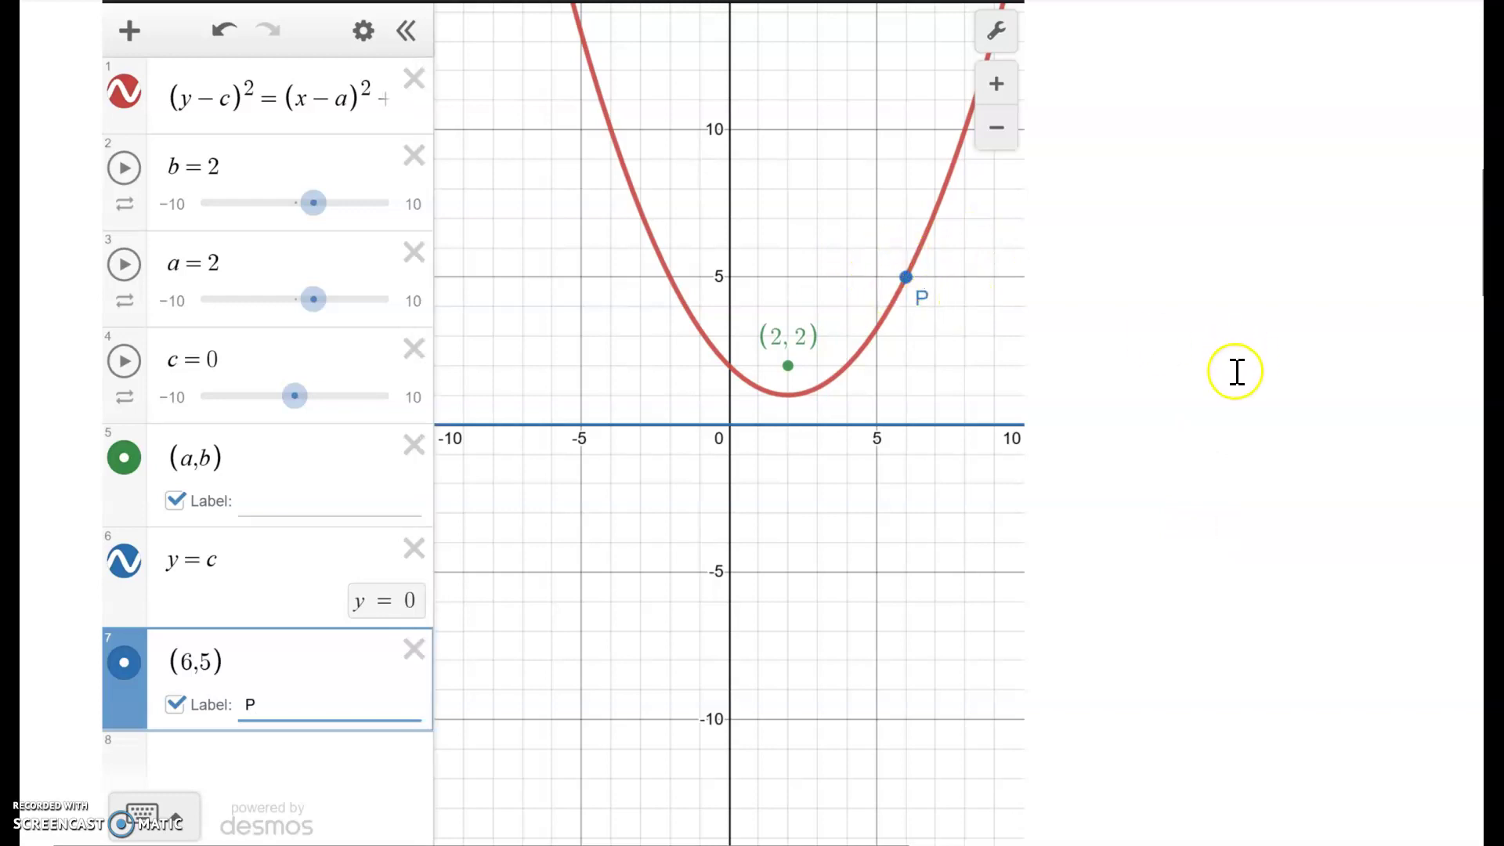
Examine the graph around point P, the focus and the x-axis directrix to find the distance asked for in question 4a
scroll(1240, 369, down, 10)
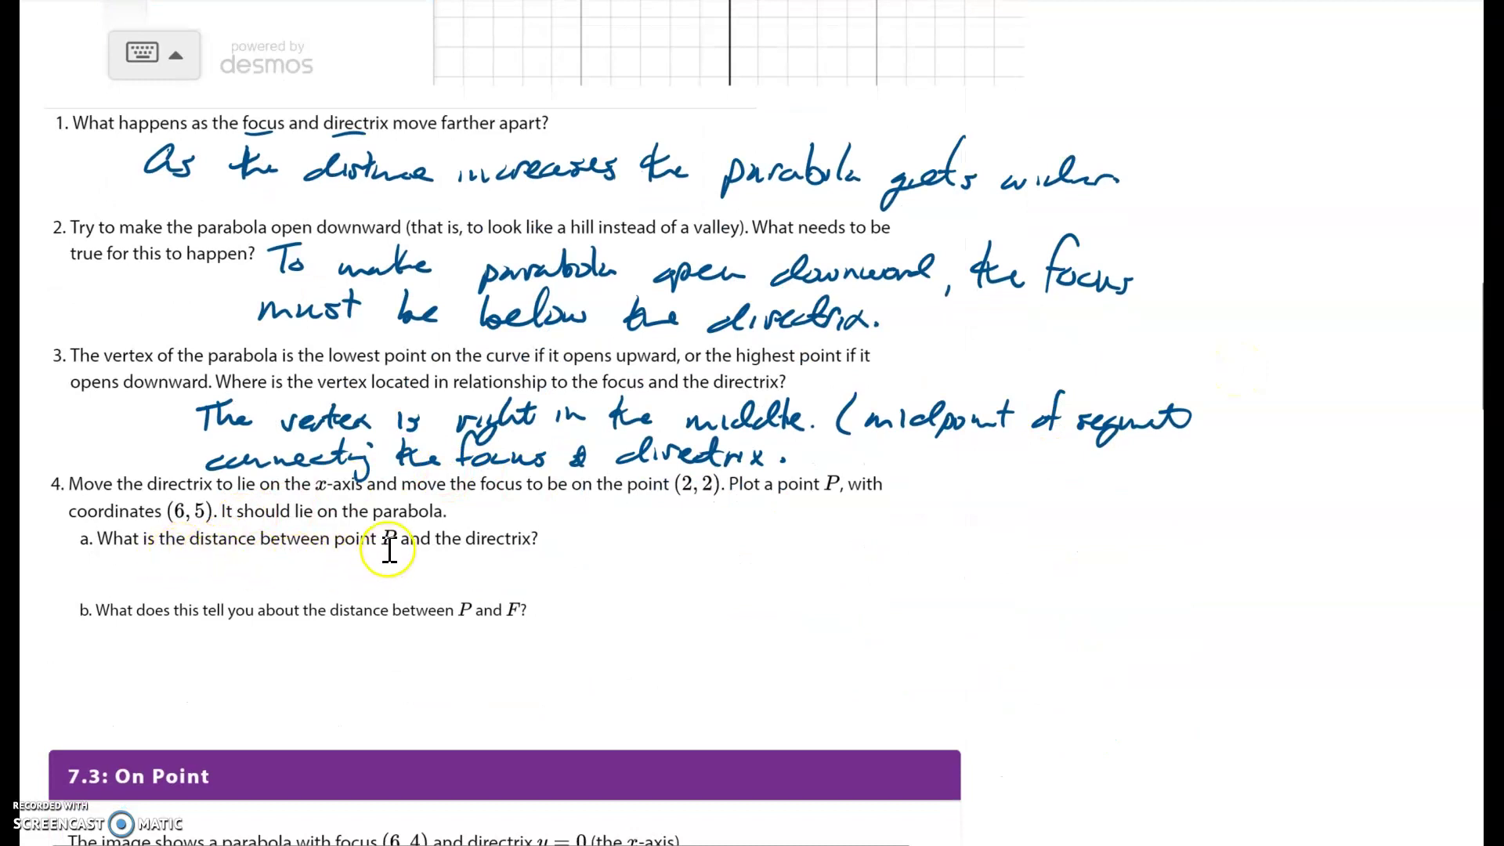
scroll(1182, 618, up, 7)
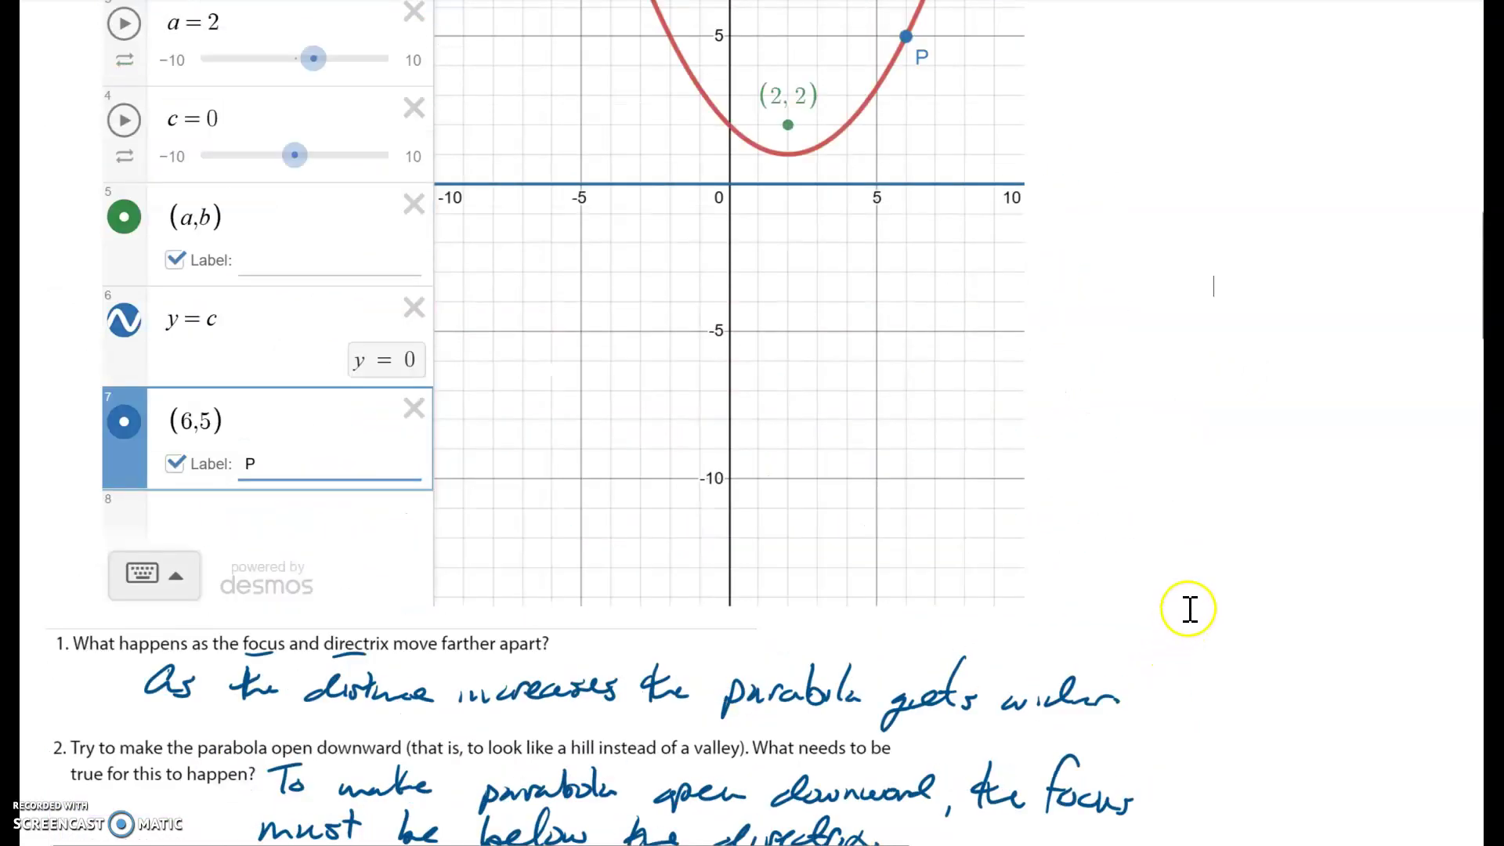
scroll(1189, 609, up, 3)
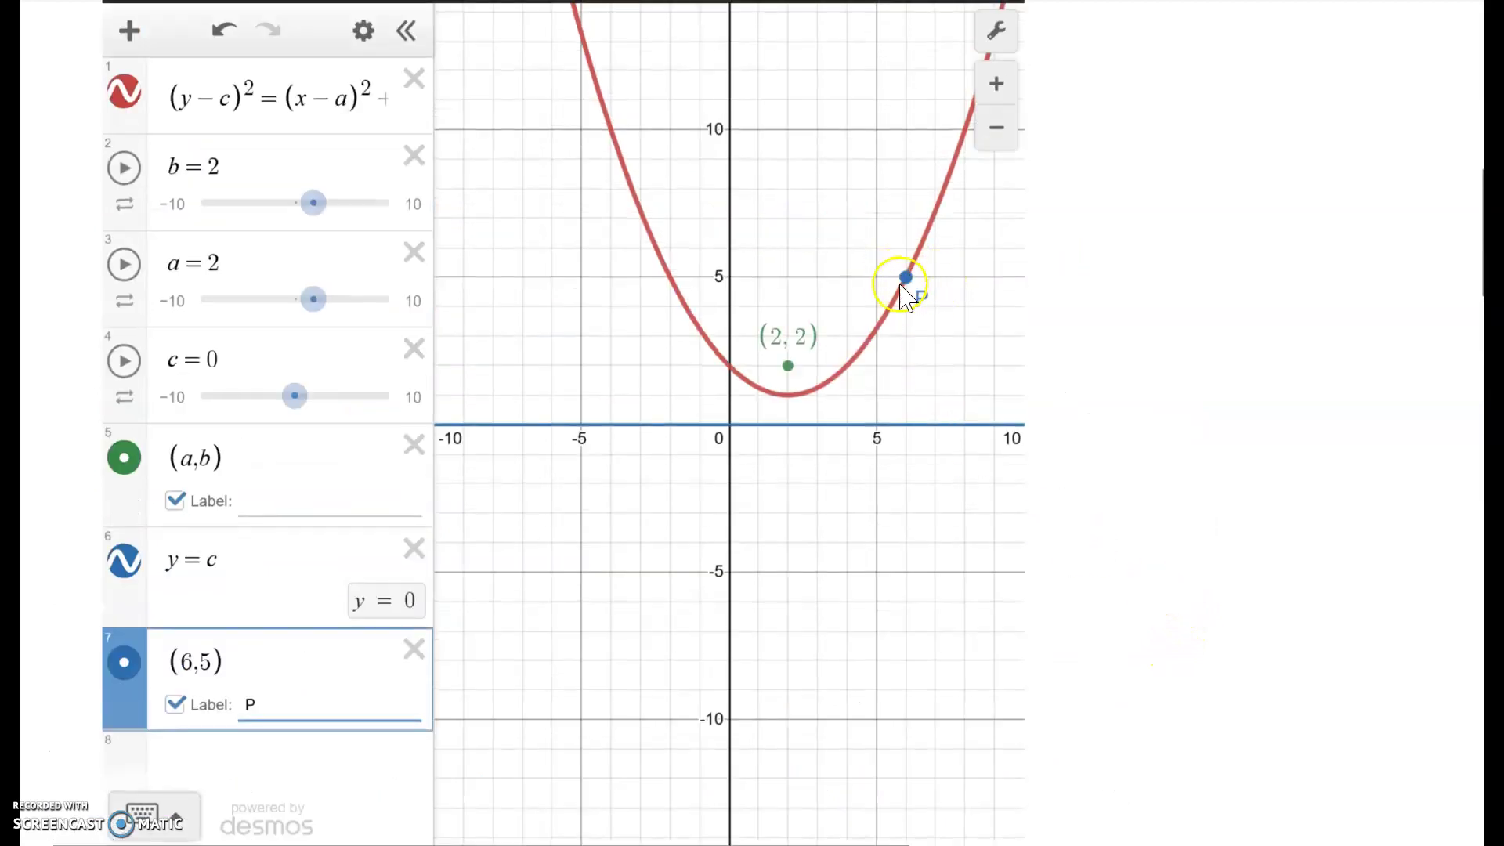
scroll(883, 352, up, 3)
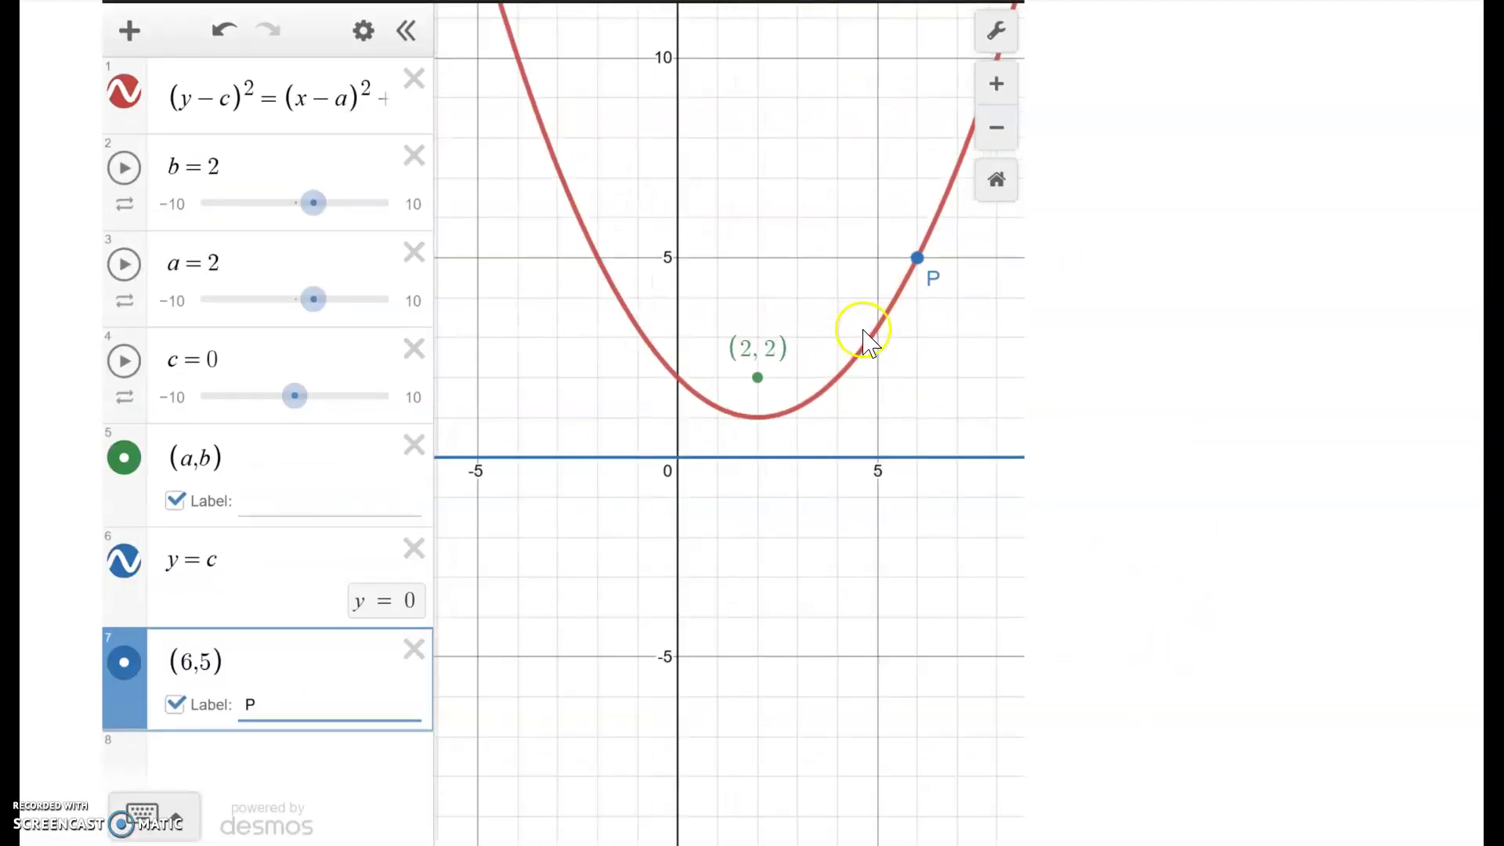
drag(857, 295, 793, 362)
scroll(787, 368, up, 2)
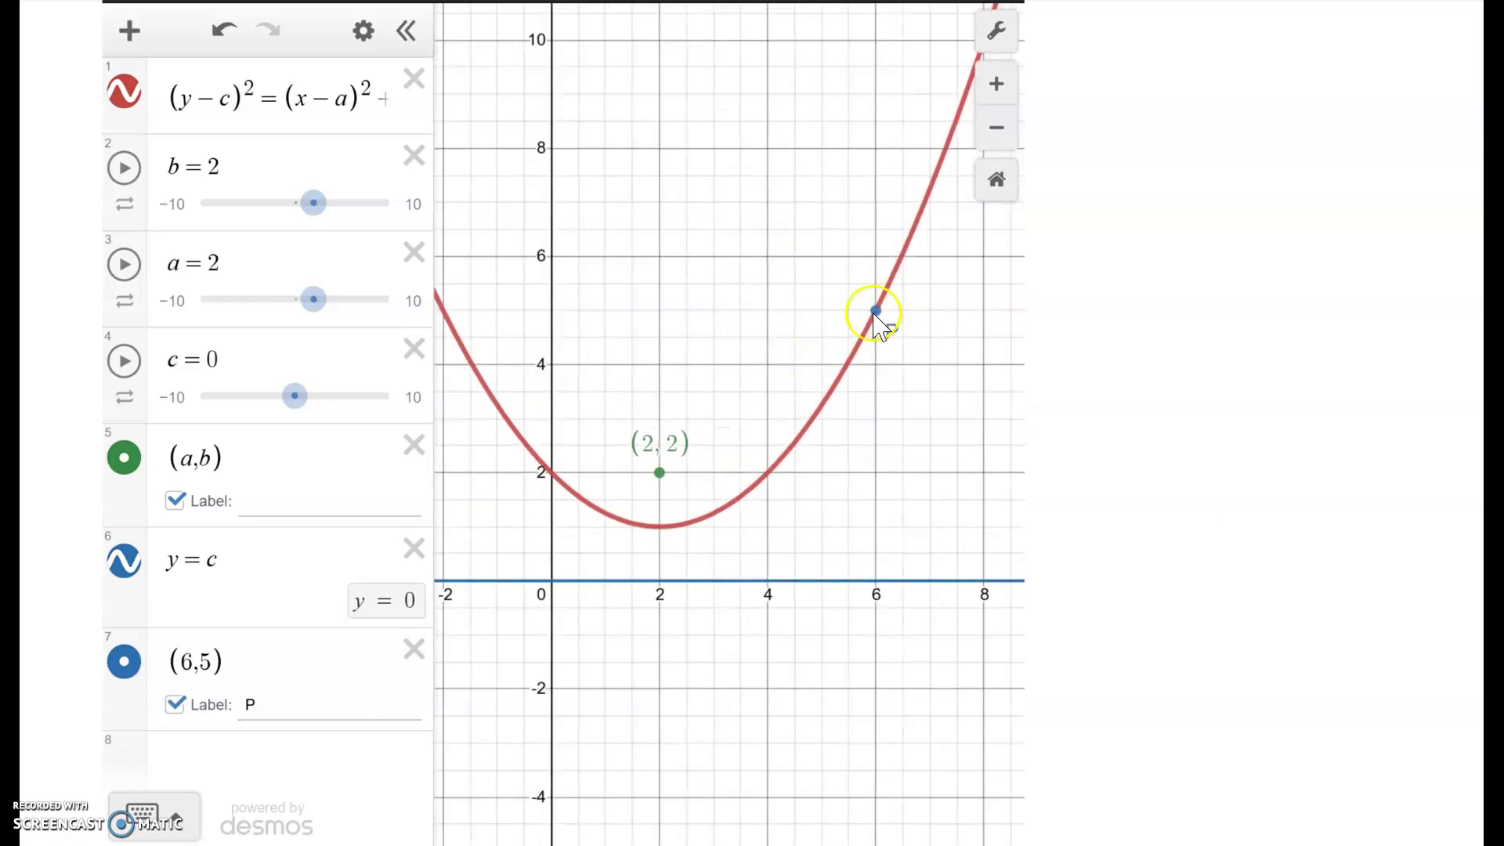
scroll(842, 521, up, 1)
scroll(842, 521, up, 2)
drag(765, 510, 779, 517)
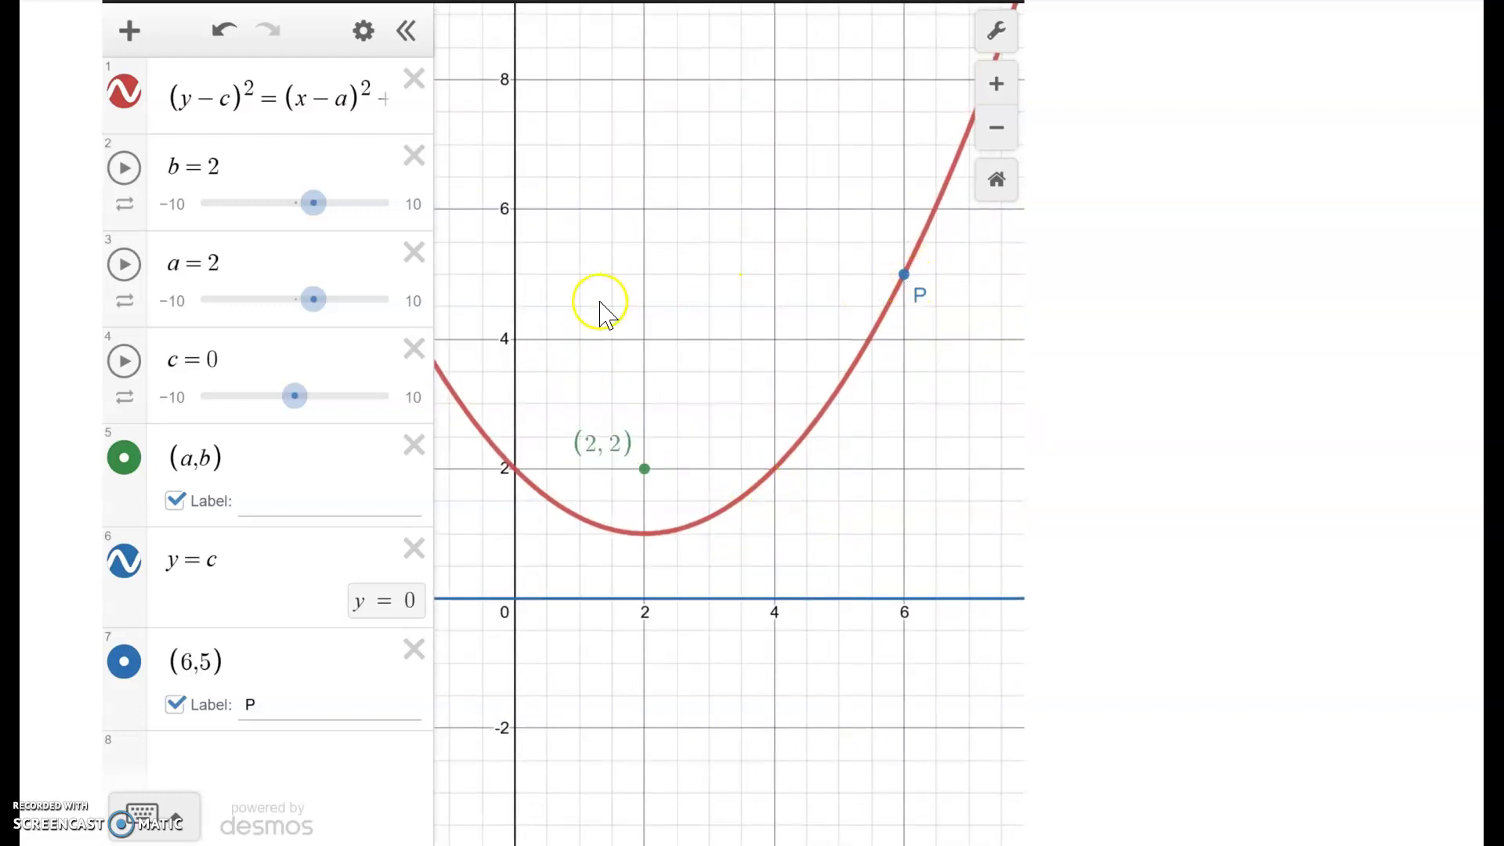
scroll(603, 306, up, 2)
scroll(652, 312, down, 1)
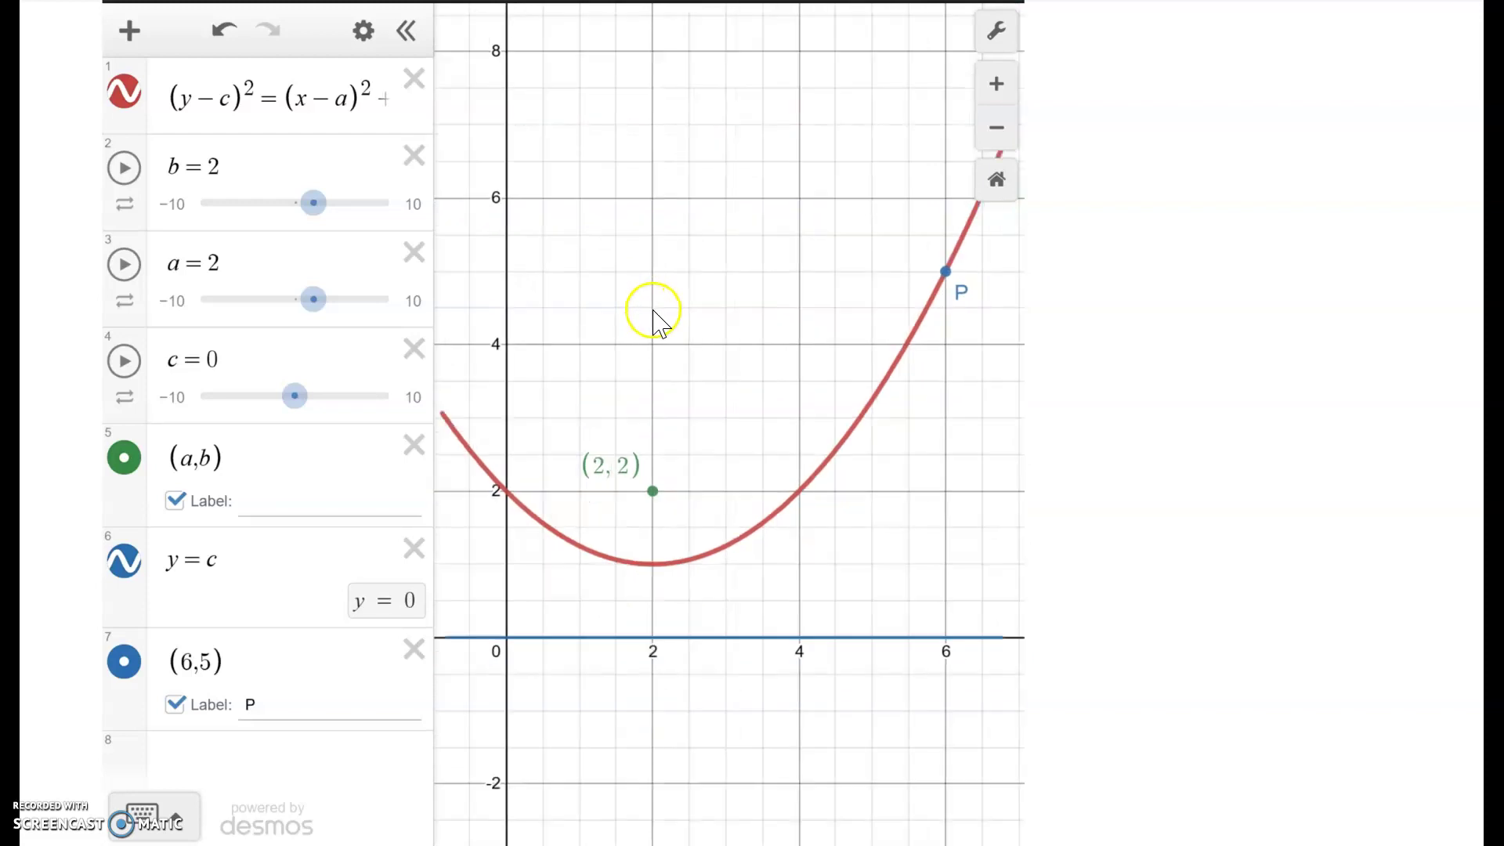
scroll(654, 313, down, 4)
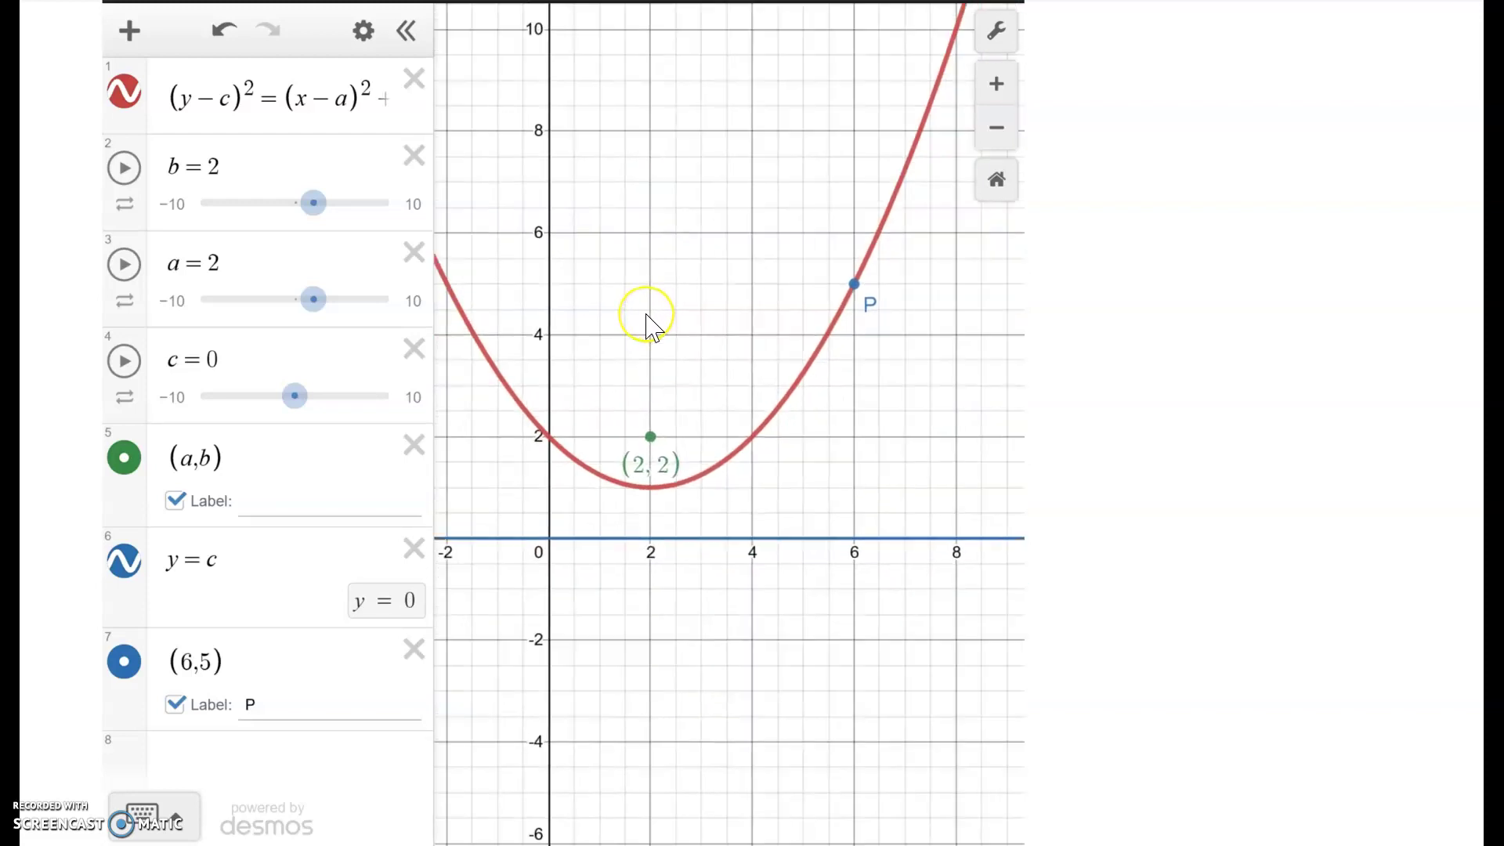
scroll(653, 317, down, 1)
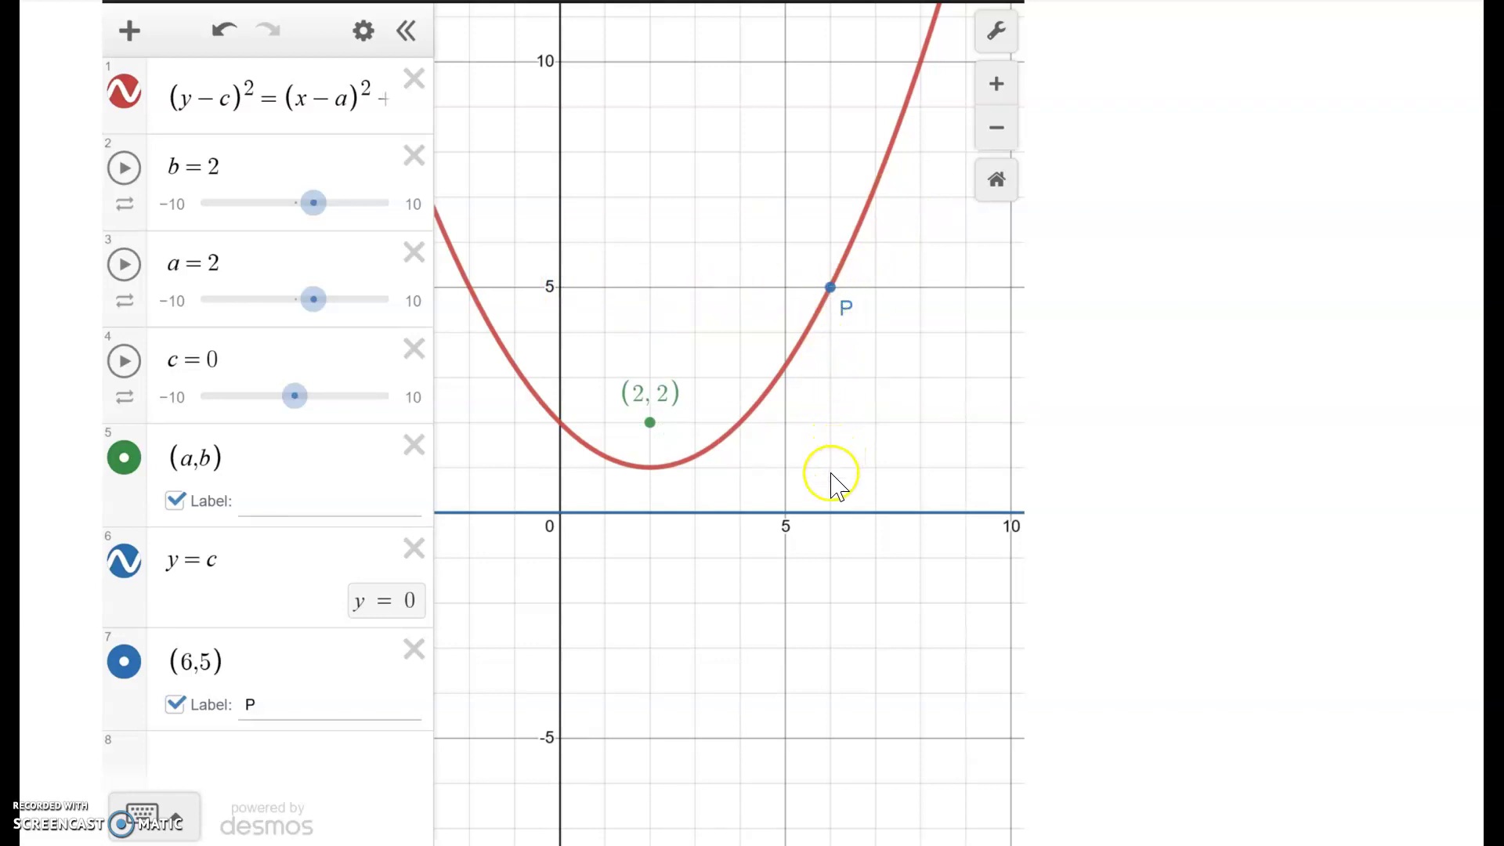
Handwrite "5" under question 4a as the distance between point P and the directrix
scroll(1292, 410, down, 9)
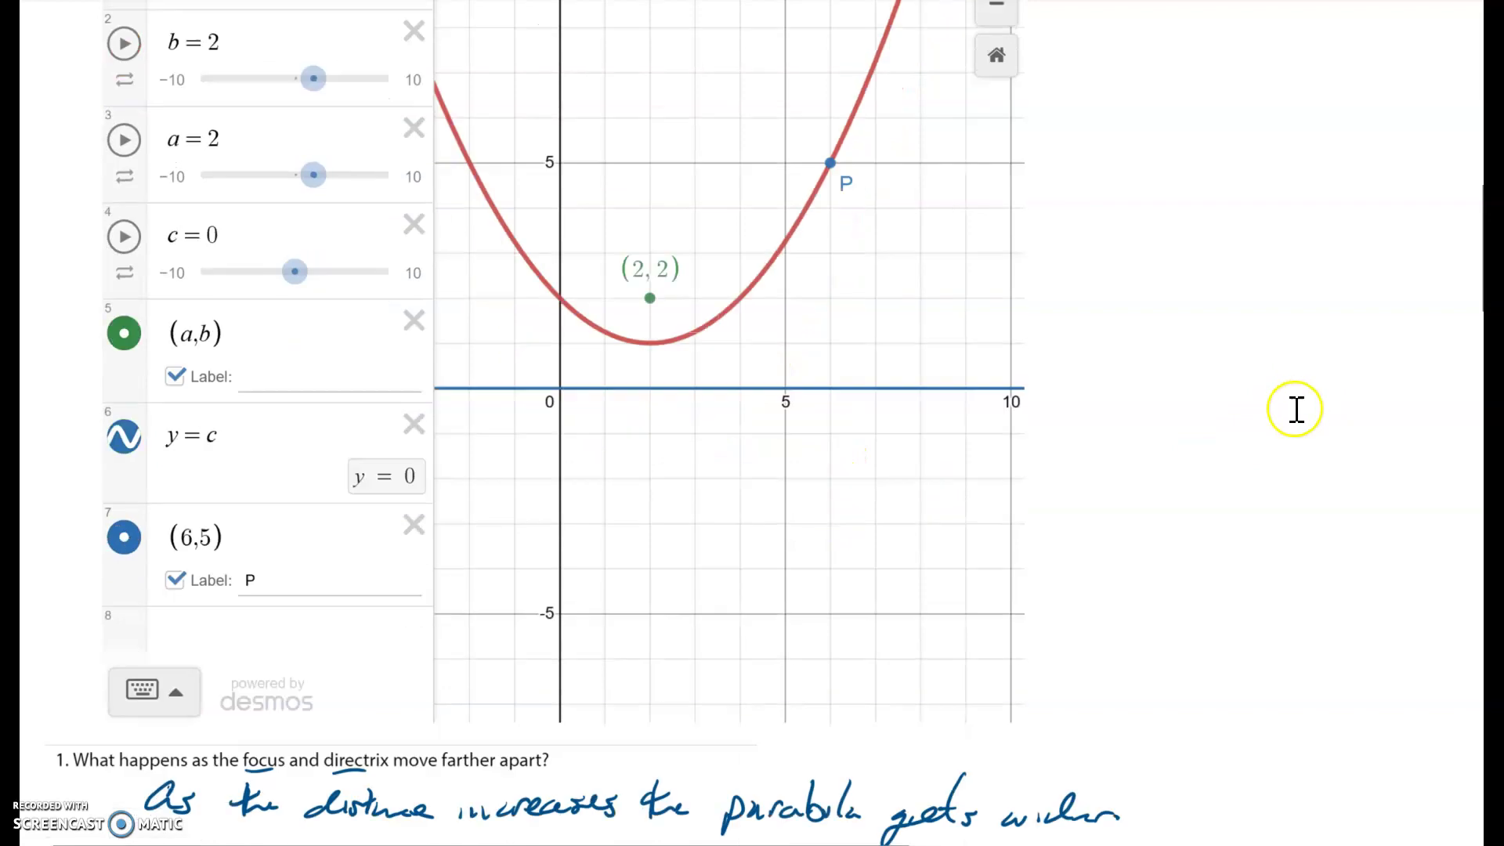
scroll(1286, 418, down, 3)
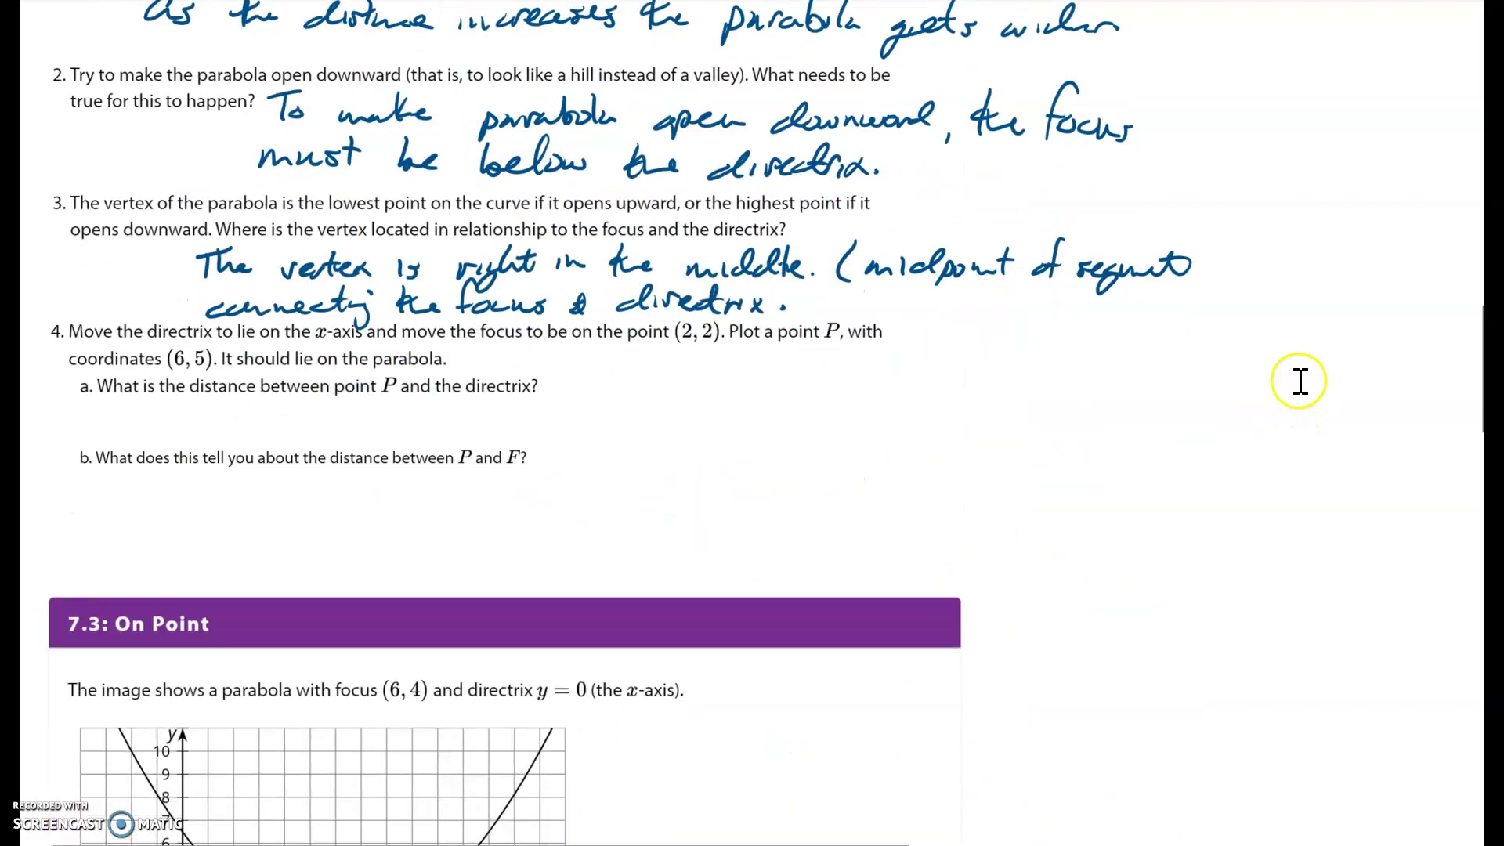
drag(302, 405, 290, 428)
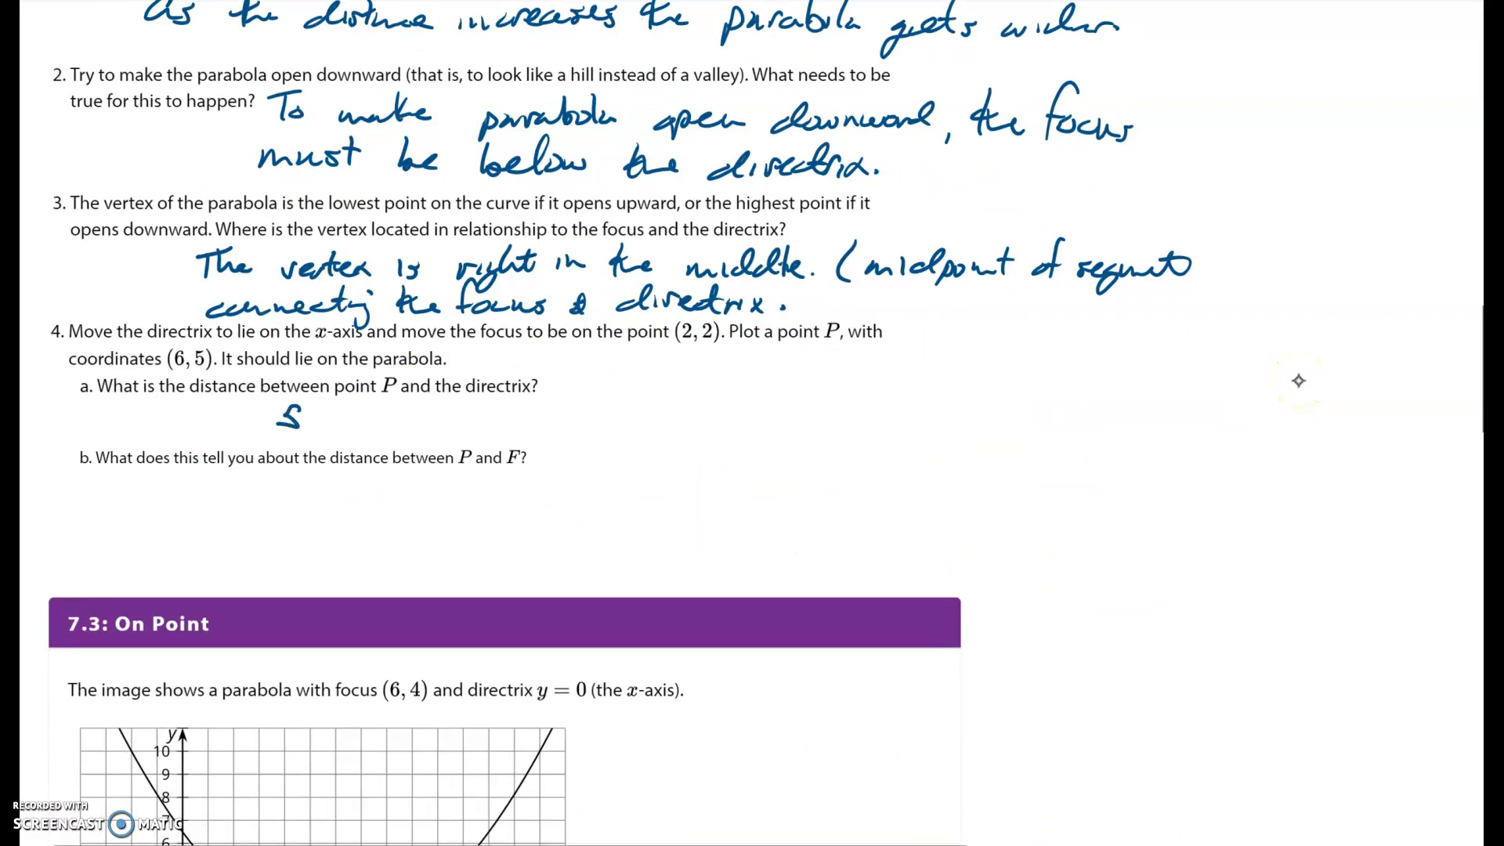